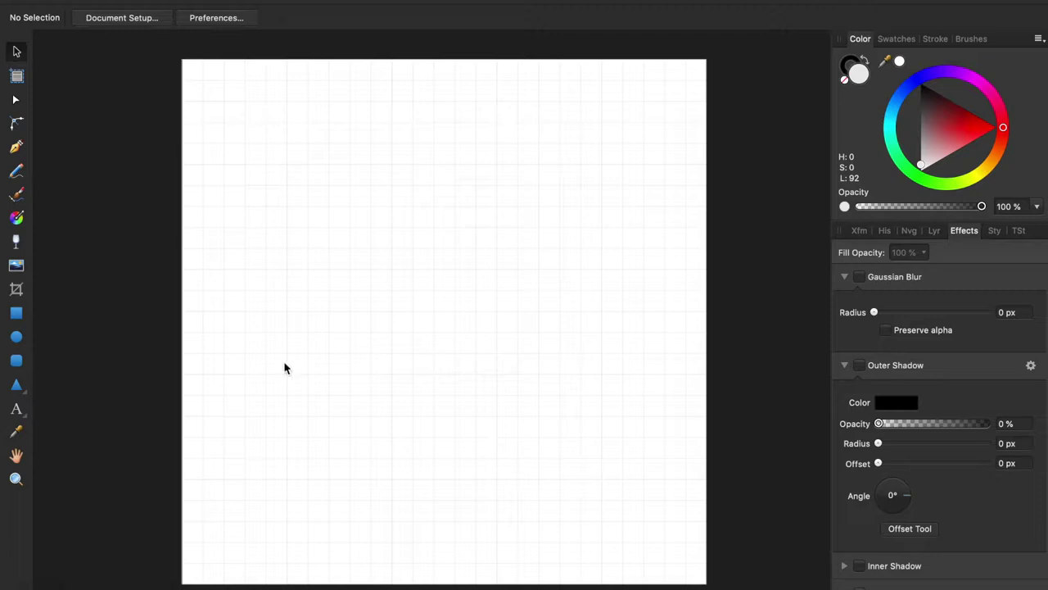
Draw two wide grey rectangles in the upper half and narrow the left one.
{"action": "left_click", "coordinate": [16, 313]}
{"action": "left_click_drag", "start_coordinate": [329, 205], "coordinate": [434, 269]}
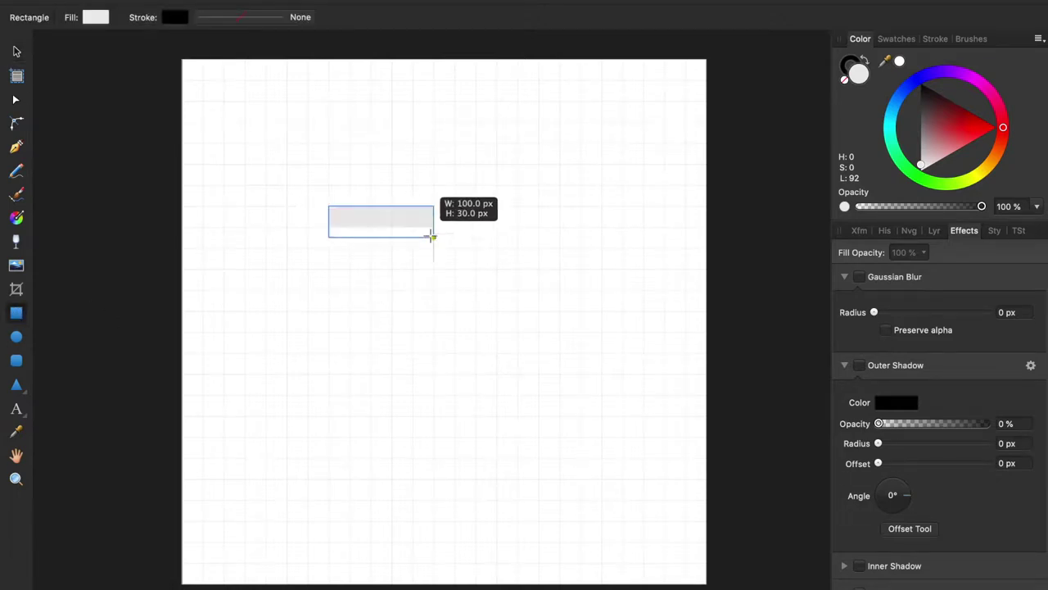
{"action": "left_click_drag", "start_coordinate": [485, 206], "coordinate": [571, 269]}
{"action": "key", "text": "v"}
{"action": "left_click", "coordinate": [331, 234]}
{"action": "left_click_drag", "start_coordinate": [329, 237], "coordinate": [357, 240]}
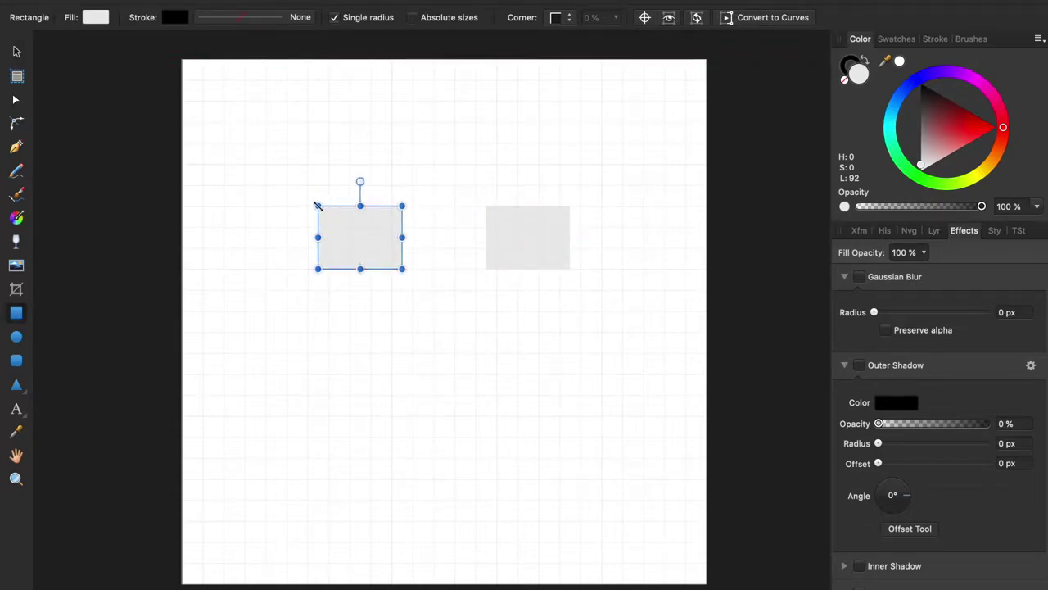
Add a tall rectangle under the top-left bar and align them into a left L-shape.
{"action": "left_click_drag", "start_coordinate": [319, 206], "coordinate": [370, 342]}
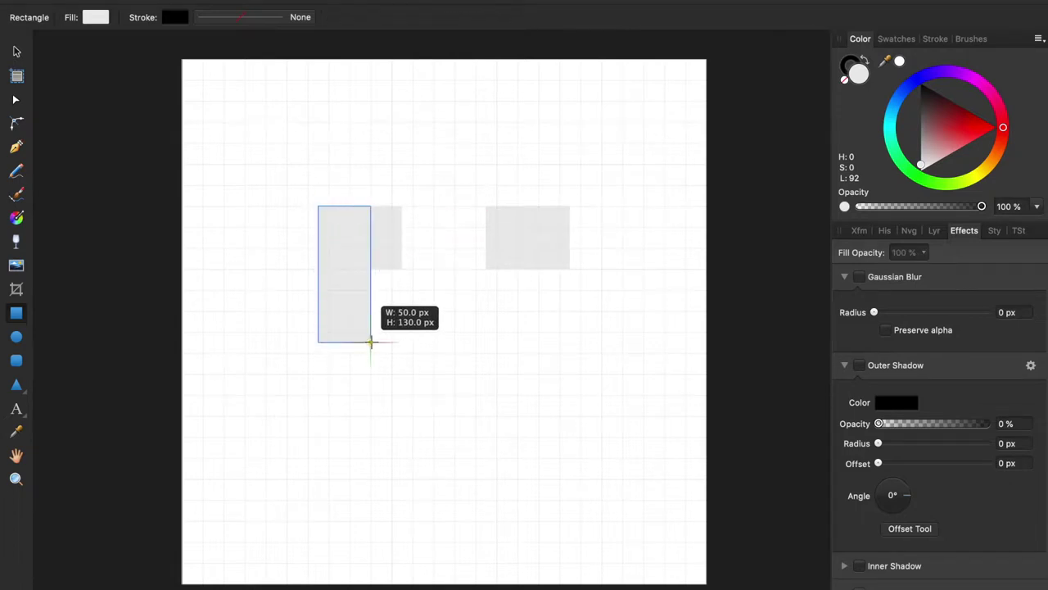
{"action": "left_click_drag", "start_coordinate": [370, 343], "coordinate": [381, 363]}
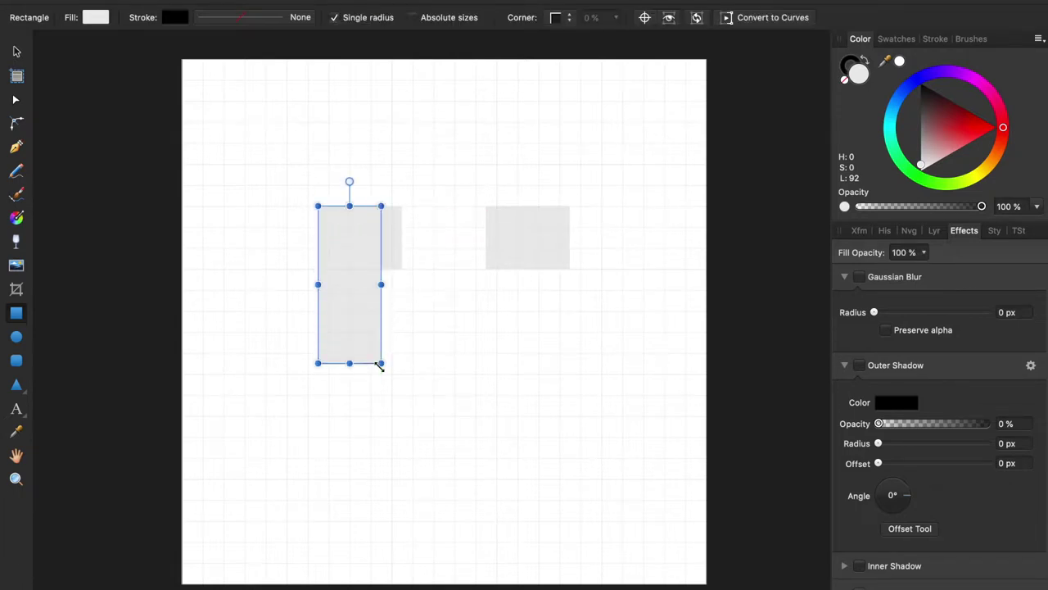
{"action": "key", "text": "v"}
{"action": "left_click_drag", "start_coordinate": [349, 289], "coordinate": [332, 298]}
{"action": "mouse_move", "coordinate": [319, 205]}
{"action": "left_mouse_down"}
{"action": "mouse_move", "coordinate": [400, 270]}
{"action": "mouse_move", "coordinate": [412, 237]}
{"action": "mouse_move", "coordinate": [363, 234]}
{"action": "left_mouse_up"}
{"action": "left_click", "coordinate": [420, 318]}
Copy the tall rectangle and top bar to the right to form a mirrored L-shape.
{"action": "left_click", "coordinate": [329, 309]}
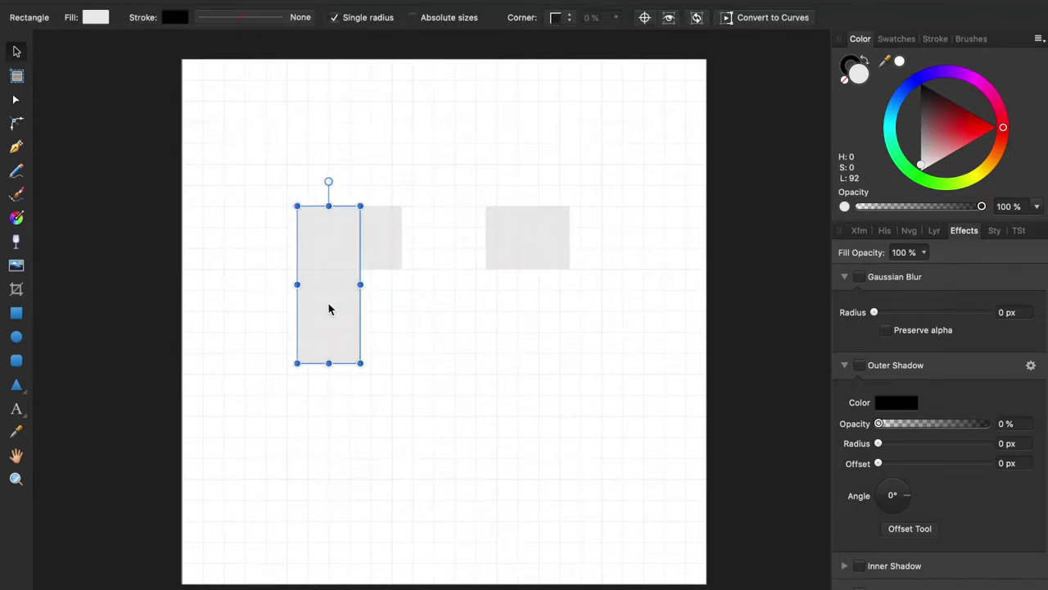
{"action": "left_click_drag", "start_coordinate": [328, 309], "coordinate": [536, 311]}
{"action": "left_click", "coordinate": [540, 250]}
{"action": "left_click", "coordinate": [372, 241]}
{"action": "key", "text": "Escape"}
{"action": "left_click", "coordinate": [330, 211]}
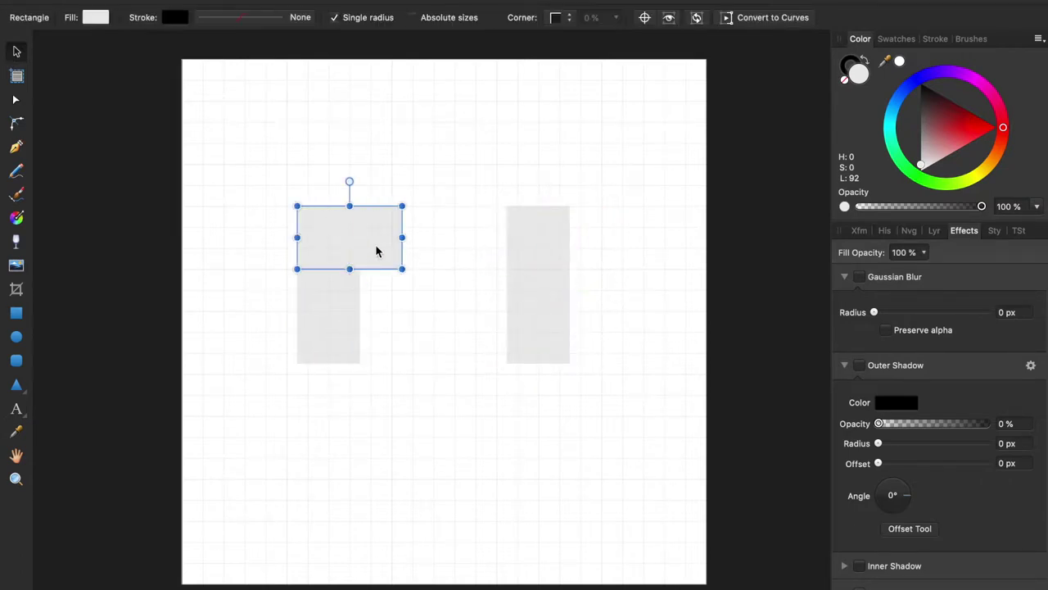
{"action": "left_click_drag", "start_coordinate": [379, 250], "coordinate": [546, 251]}
{"action": "left_click", "coordinate": [435, 397]}
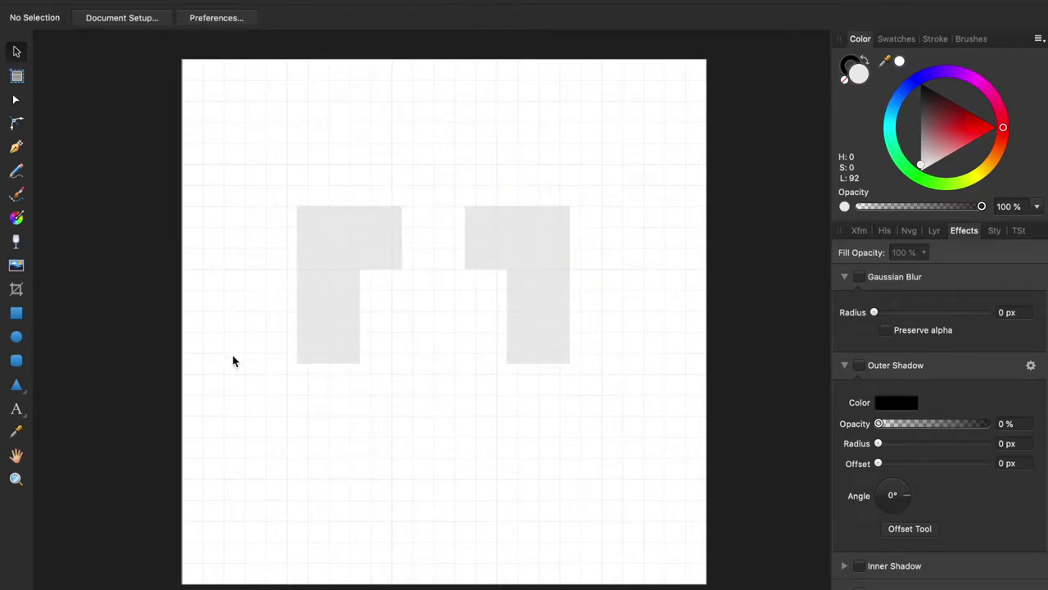
Duplicate the tall left rectangle, rotate it 45° and attach it below the left L.
{"action": "left_click", "coordinate": [18, 317]}
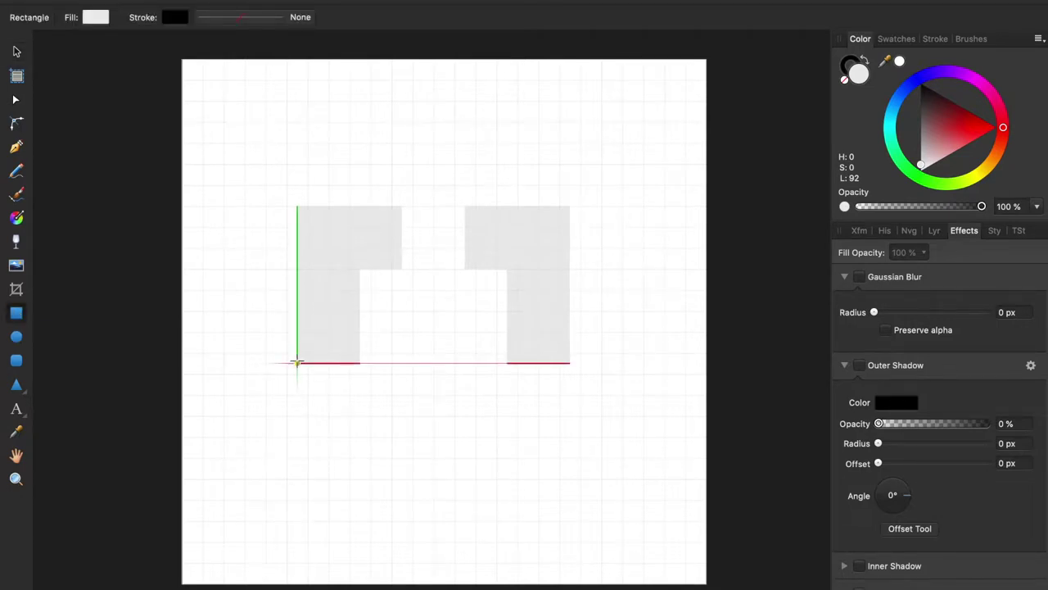
{"action": "left_click", "coordinate": [342, 309]}
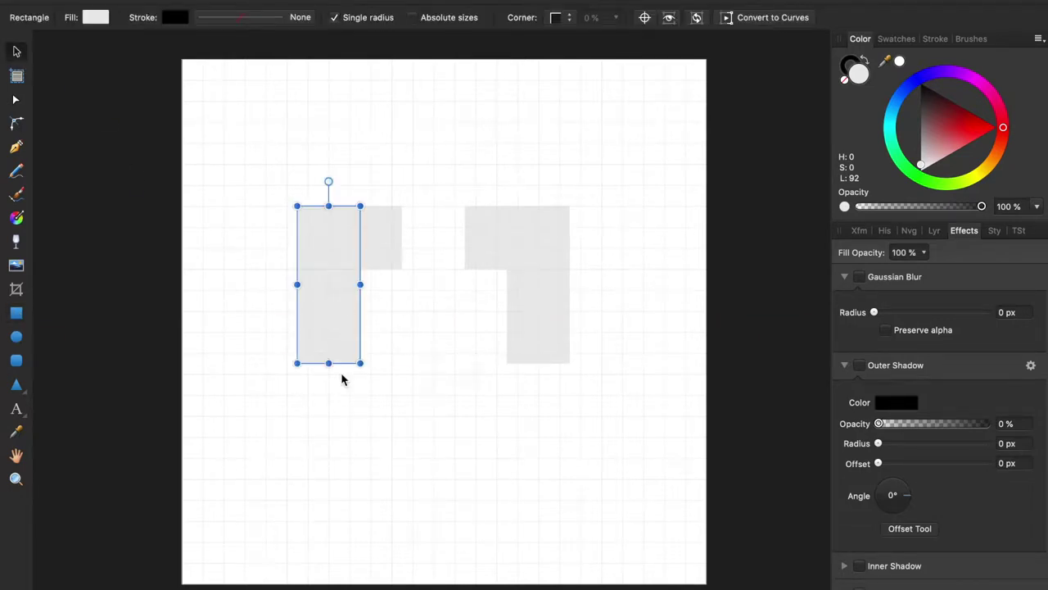
{"action": "key", "text": "F7"}
{"action": "left_click_drag", "start_coordinate": [295, 289], "coordinate": [295, 447]}
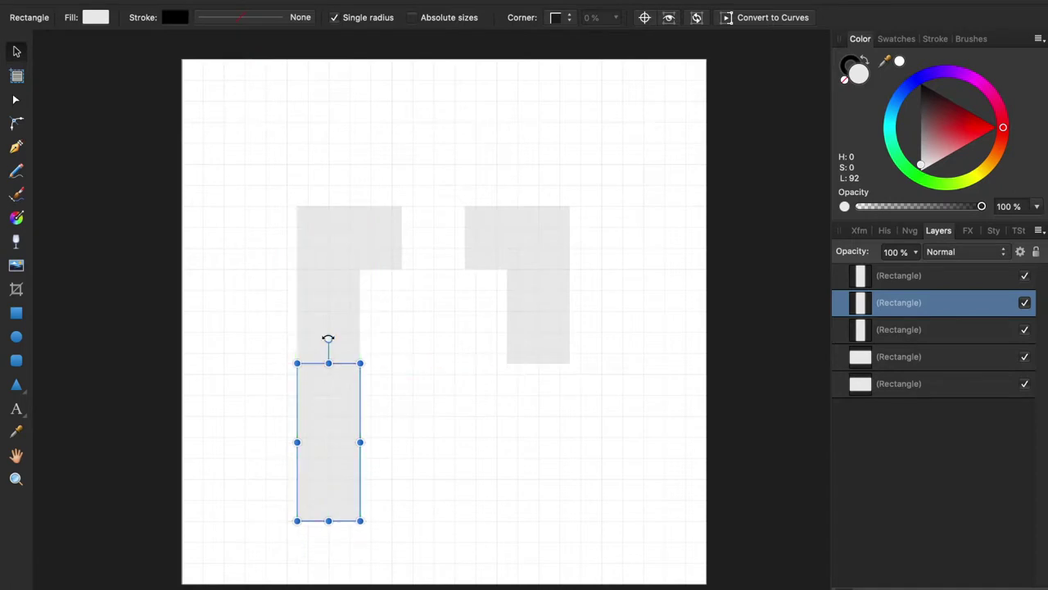
{"action": "left_click_drag", "start_coordinate": [328, 337], "coordinate": [270, 370]}
{"action": "left_click_drag", "start_coordinate": [315, 451], "coordinate": [362, 402]}
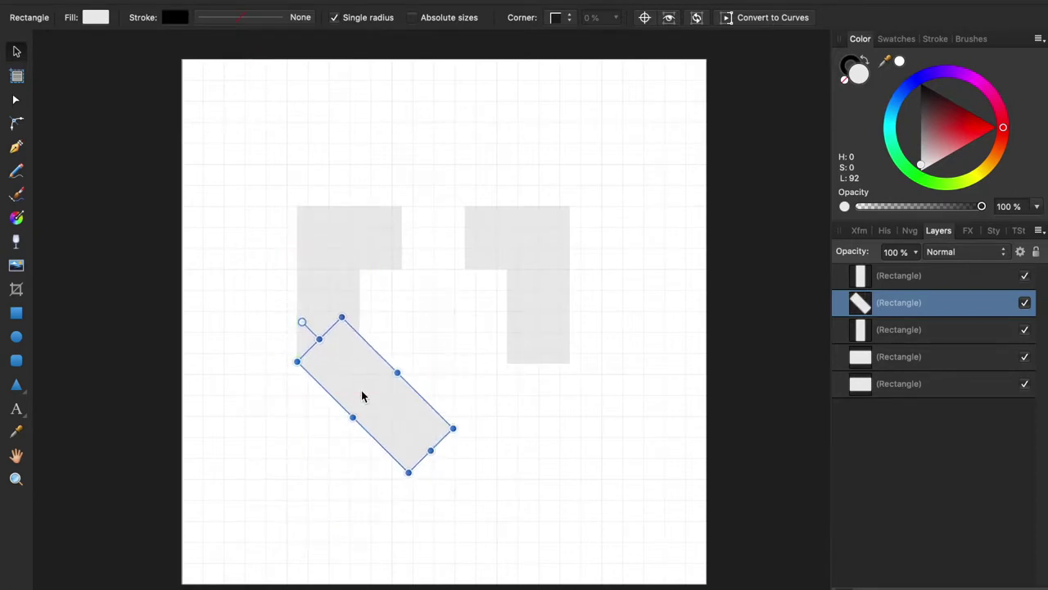
Lengthen the left diagonal bar at its lower end.
{"action": "scroll", "coordinate": [270, 322], "scroll_direction": "up", "scroll_amount": 2}
{"action": "scroll", "coordinate": [269, 320], "scroll_direction": "up", "scroll_amount": 3}
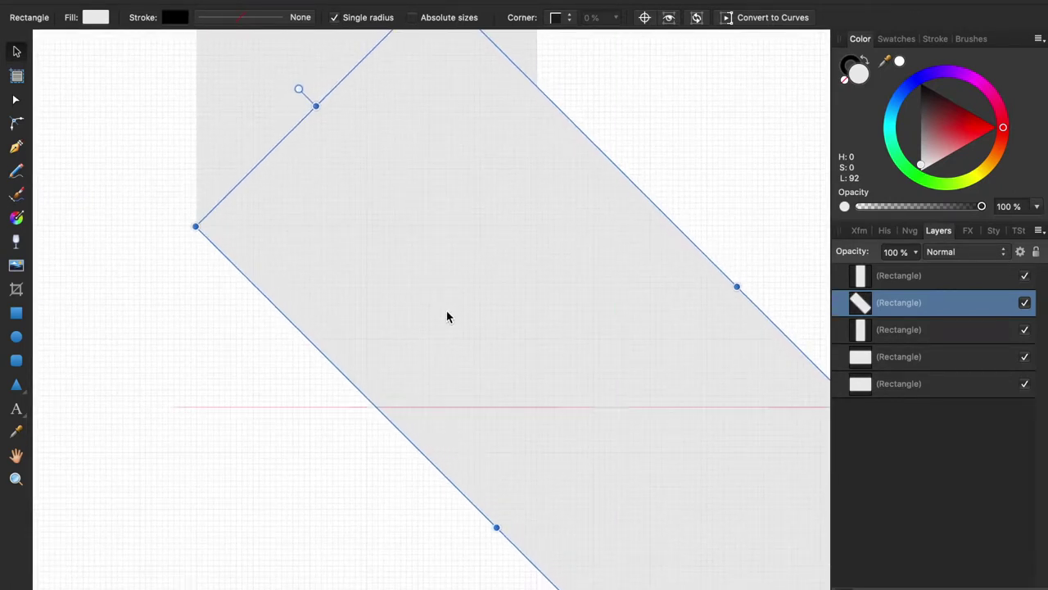
{"action": "scroll", "coordinate": [197, 231], "scroll_direction": "up", "scroll_amount": 5}
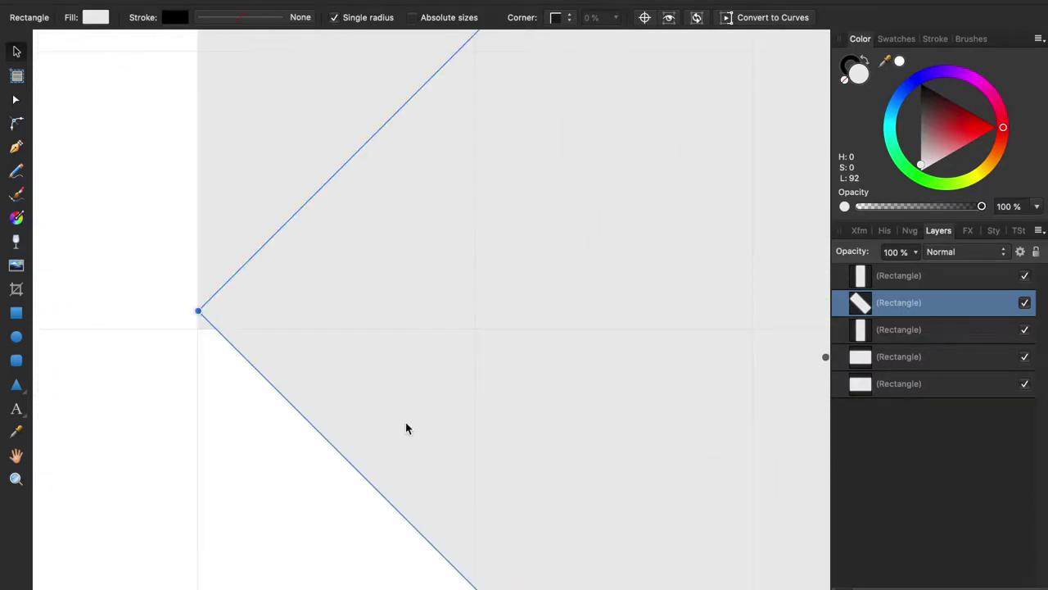
{"action": "scroll", "coordinate": [402, 446], "scroll_direction": "down", "scroll_amount": 2}
{"action": "scroll", "coordinate": [403, 446], "scroll_direction": "down", "scroll_amount": 3}
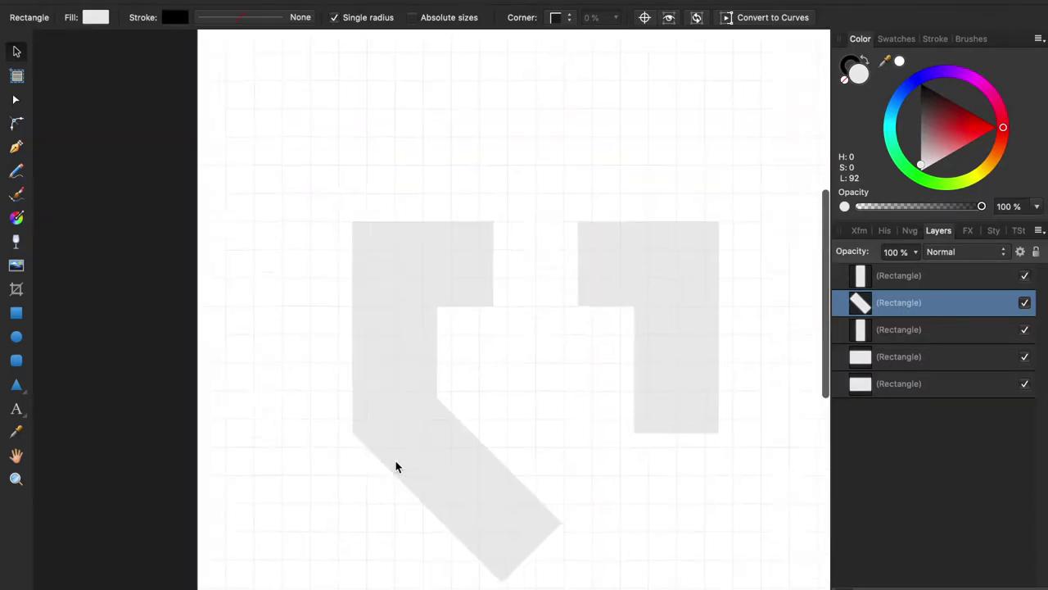
{"action": "scroll", "coordinate": [395, 461], "scroll_direction": "down", "scroll_amount": 2}
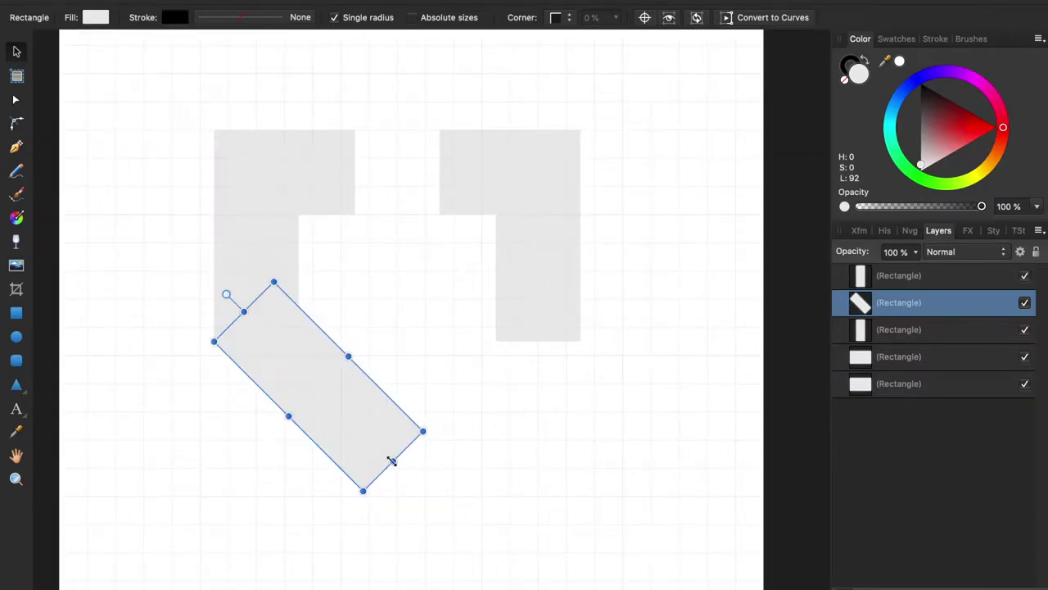
{"action": "left_click_drag", "start_coordinate": [393, 461], "coordinate": [410, 477]}
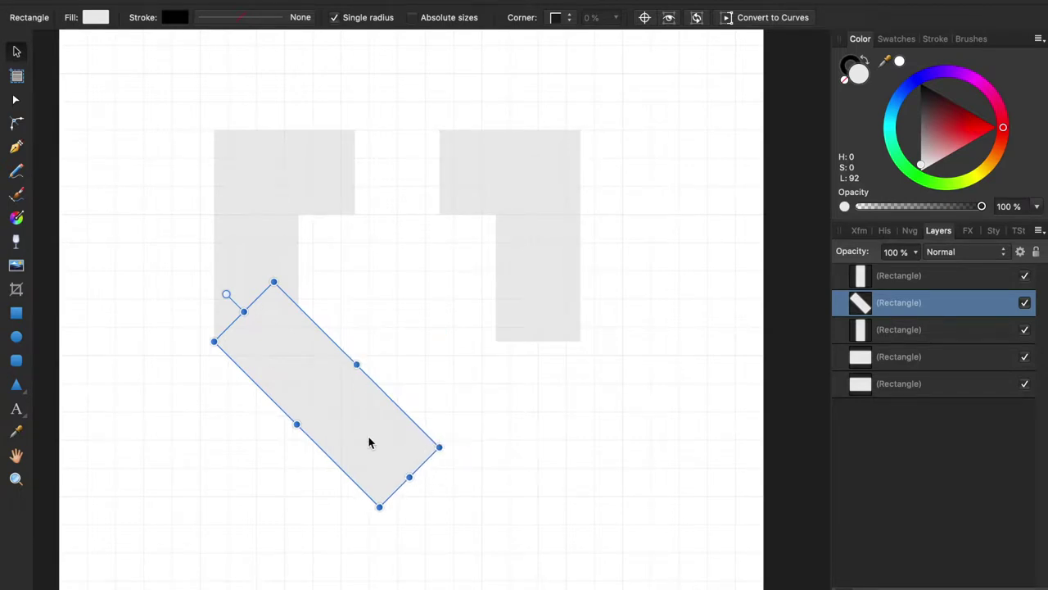
Duplicate the diagonal bar, flip it horizontally and place it as the right arm.
{"action": "key", "text": "ctrl+j"}
{"action": "key", "text": "ctrl+shift+h"}
{"action": "left_click_drag", "start_coordinate": [339, 390], "coordinate": [481, 390]}
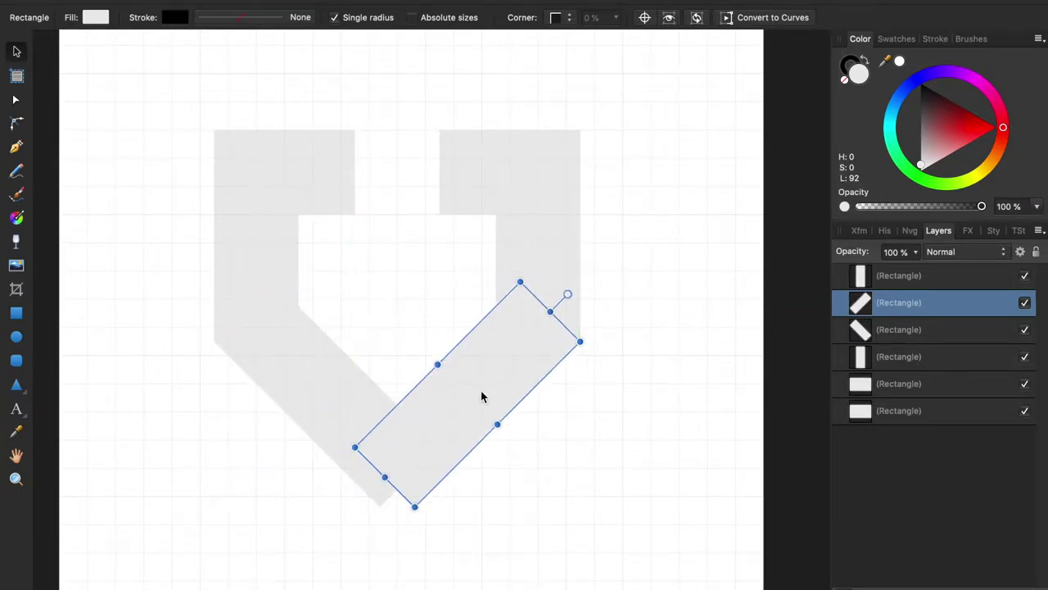
{"action": "scroll", "coordinate": [575, 344], "scroll_direction": "up", "scroll_amount": 5}
{"action": "scroll", "coordinate": [576, 344], "scroll_direction": "down", "scroll_amount": 3}
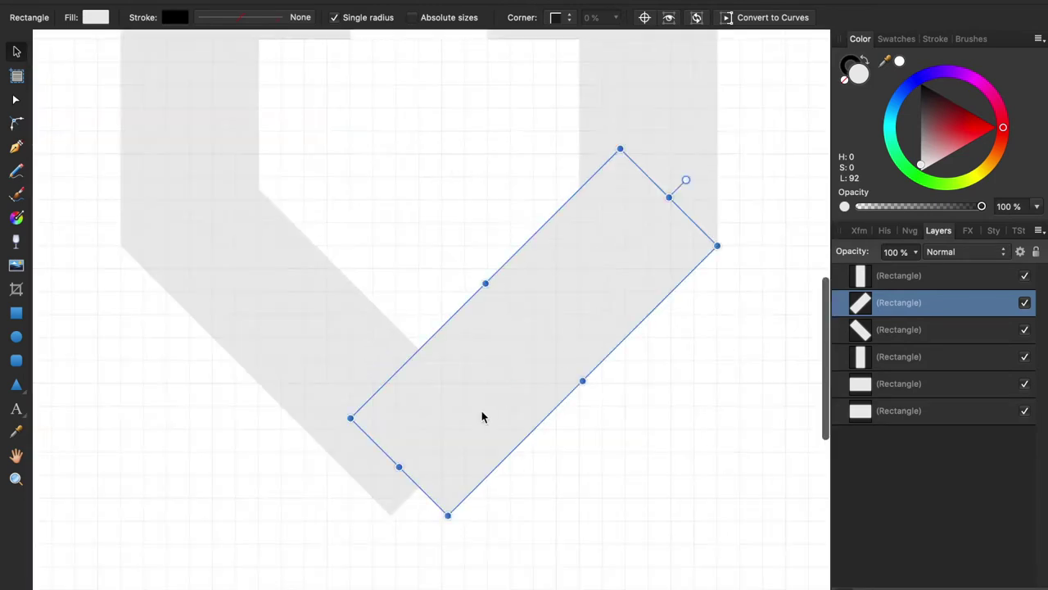
{"action": "left_click_drag", "start_coordinate": [399, 466], "coordinate": [369, 496]}
Adjust the length and thickness of both diagonal bars so they meet.
{"action": "left_click", "coordinate": [321, 379]}
{"action": "left_click_drag", "start_coordinate": [436, 467], "coordinate": [467, 494]}
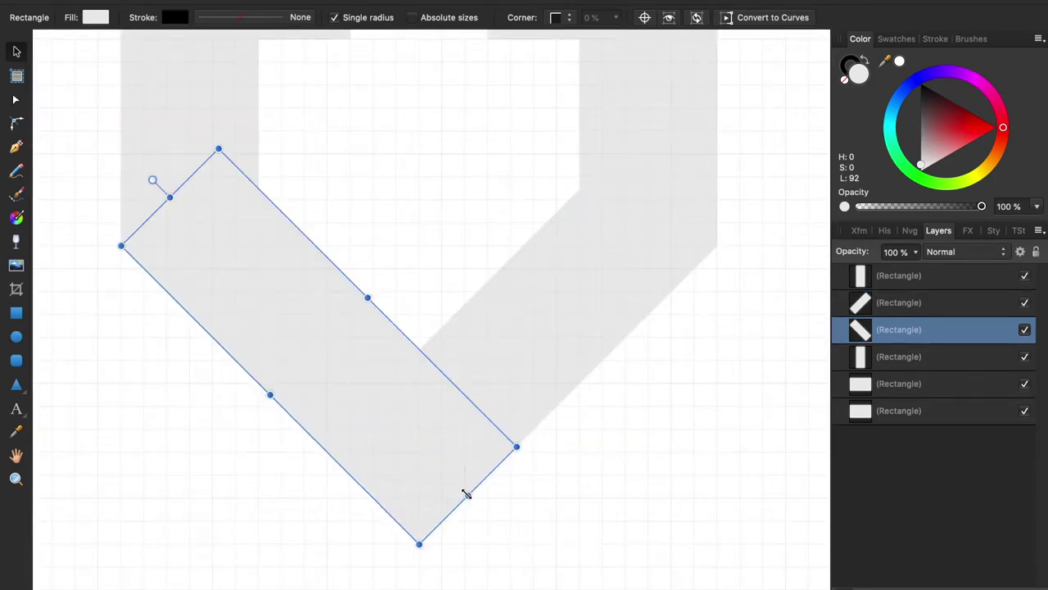
{"action": "left_click", "coordinate": [370, 494]}
{"action": "scroll", "coordinate": [496, 507], "scroll_direction": "down", "scroll_amount": 4}
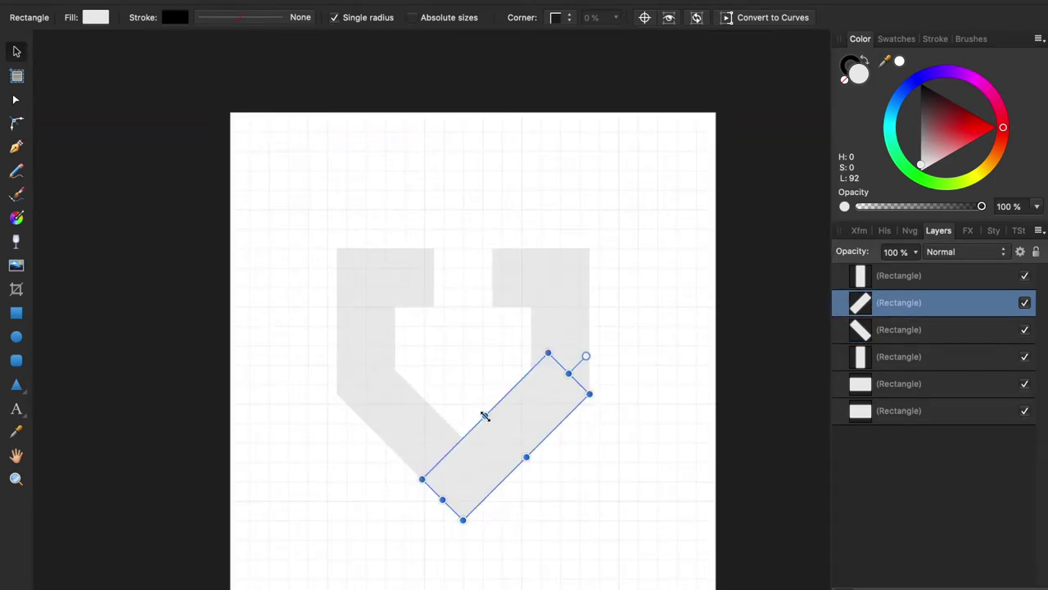
{"action": "left_click_drag", "start_coordinate": [485, 416], "coordinate": [478, 408]}
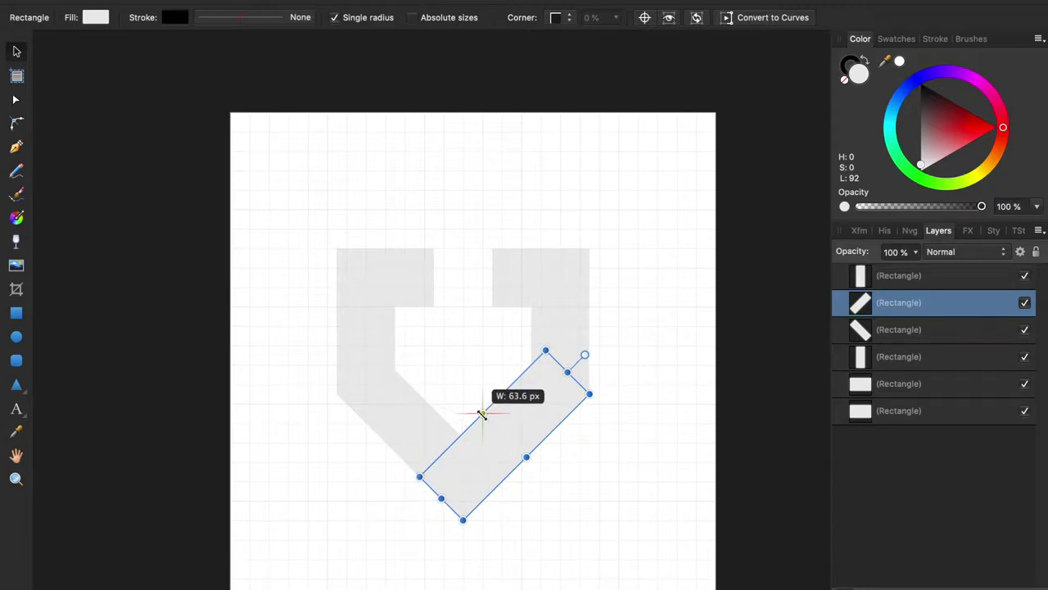
Widen both vertical rectangles and set the left diagonal bar's width to 63.6 px.
{"action": "left_click", "coordinate": [588, 316]}
{"action": "left_click_drag", "start_coordinate": [532, 320], "coordinate": [522, 320]}
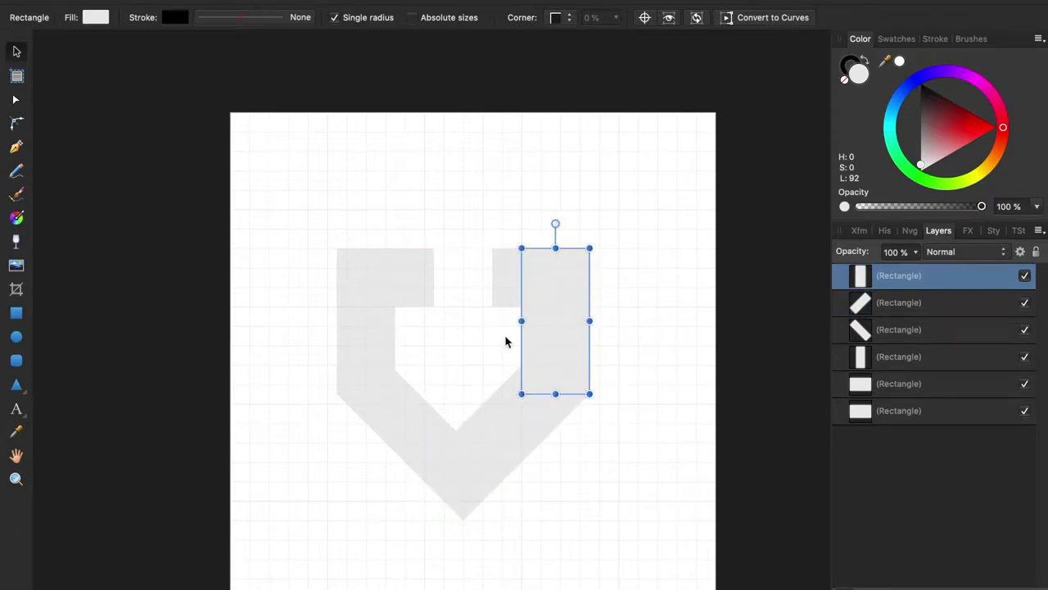
{"action": "left_click", "coordinate": [364, 344]}
{"action": "left_click_drag", "start_coordinate": [396, 320], "coordinate": [405, 320]}
{"action": "left_click", "coordinate": [417, 417]}
{"action": "left_click_drag", "start_coordinate": [437, 419], "coordinate": [450, 409]}
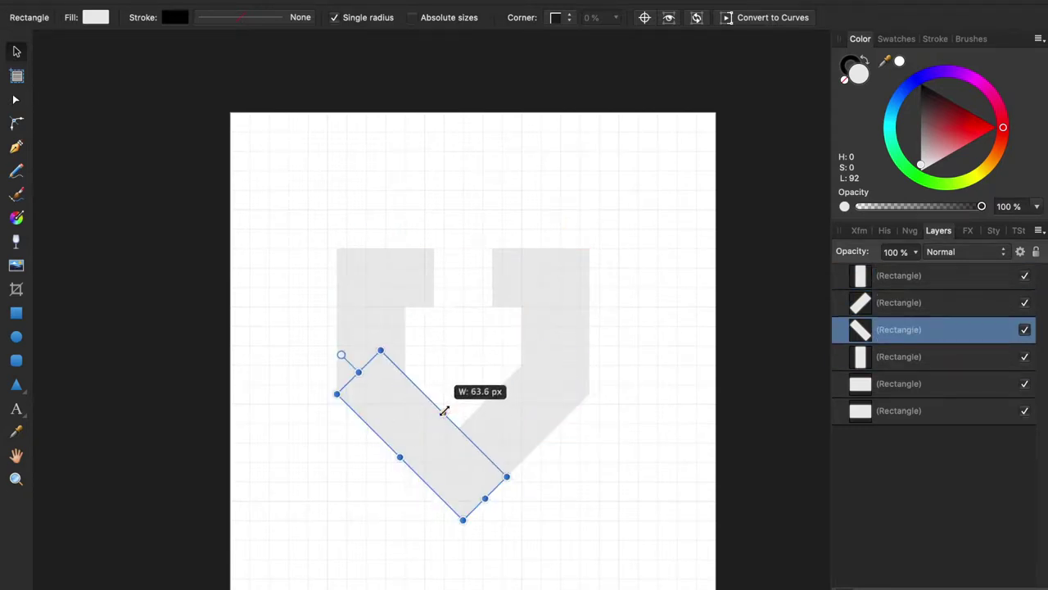
Replace the right diagonal bar with a horizontally mirrored copy of the left bar.
{"action": "left_click", "coordinate": [506, 417]}
{"action": "left_click", "coordinate": [388, 414]}
{"action": "key", "text": "ctrl+c"}
{"action": "left_click", "coordinate": [482, 424]}
{"action": "key", "text": "Delete"}
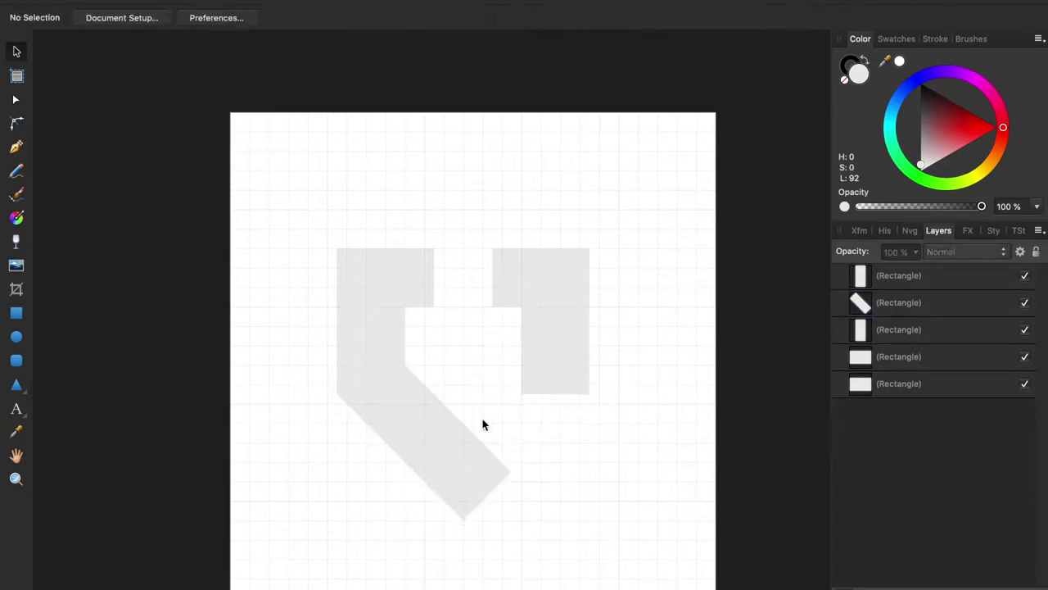
{"action": "key", "text": "ctrl+v"}
{"action": "key", "text": "ctrl+shift+h"}
{"action": "left_click_drag", "start_coordinate": [415, 443], "coordinate": [495, 442]}
{"action": "key", "text": "ctrl+d"}
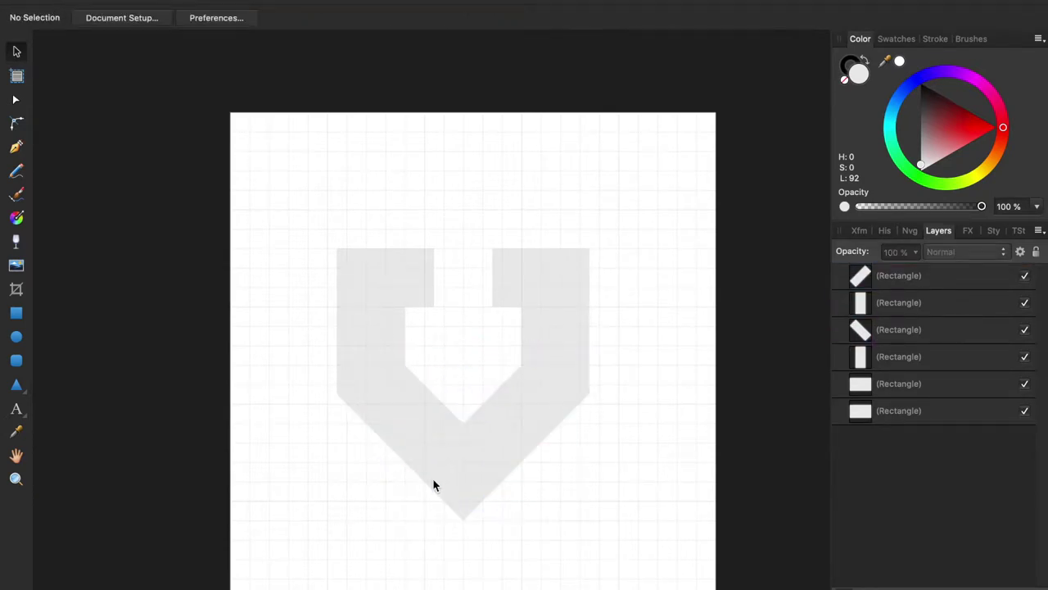
Draw a 60 × 160 px rectangle and nest it inside the left diagonal bar's layer.
{"action": "scroll", "coordinate": [473, 423], "scroll_direction": "up", "scroll_amount": 5}
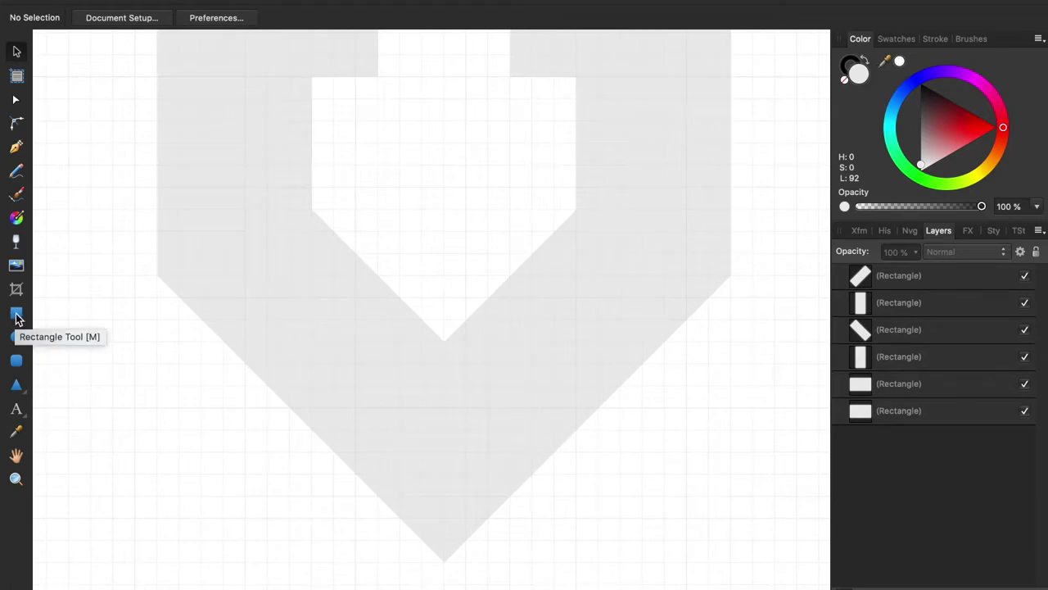
{"action": "left_click", "coordinate": [16, 312]}
{"action": "scroll", "coordinate": [178, 363], "scroll_direction": "down", "scroll_amount": 5}
{"action": "scroll", "coordinate": [287, 311], "scroll_direction": "left", "scroll_amount": 3}
{"action": "left_click_drag", "start_coordinate": [335, 285], "coordinate": [391, 433]}
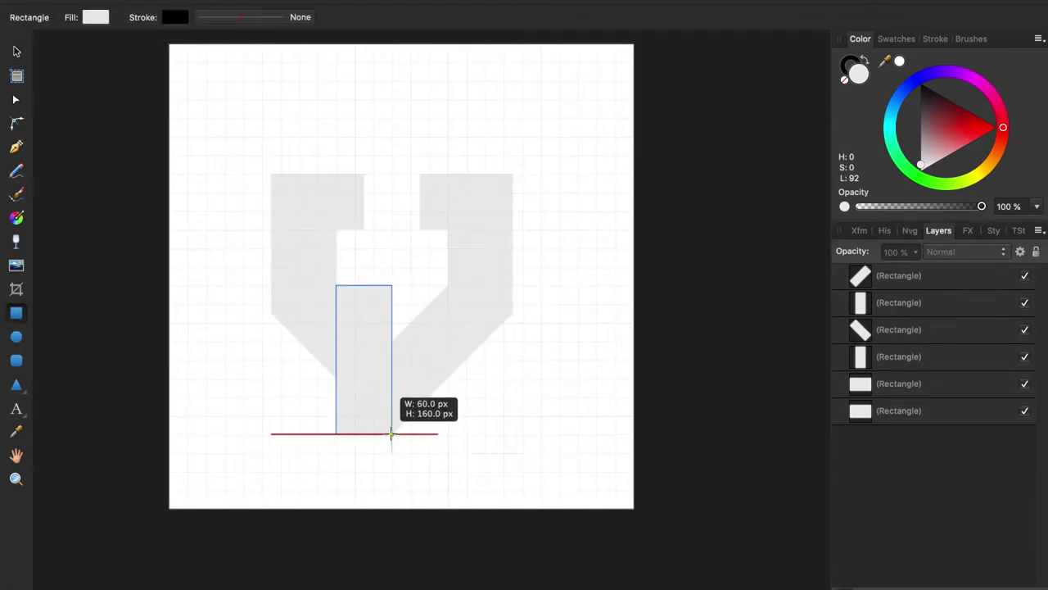
{"action": "left_click", "coordinate": [874, 325]}
{"action": "left_click", "coordinate": [877, 367]}
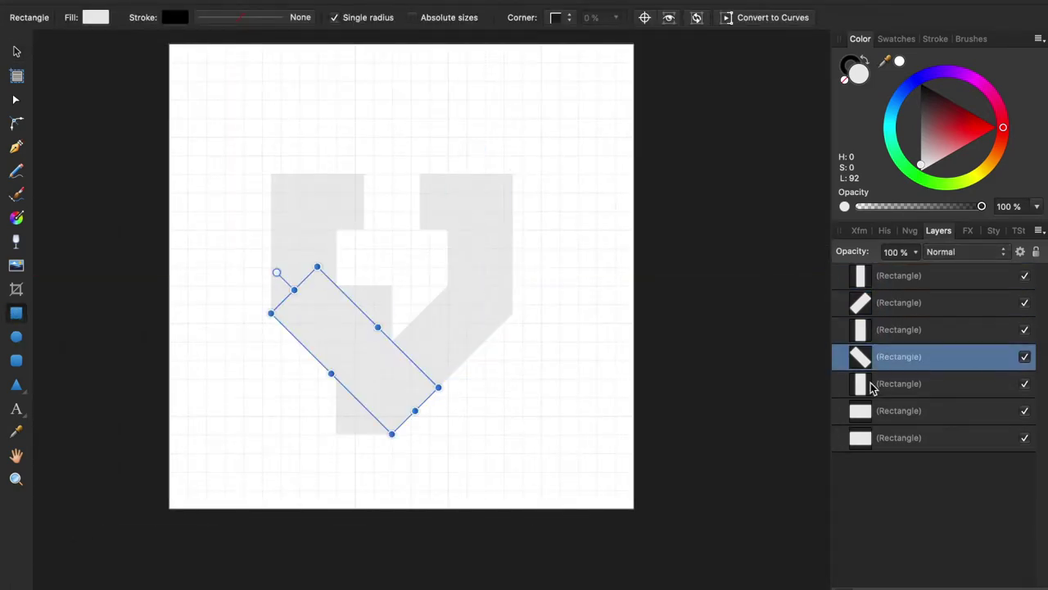
{"action": "left_click_drag", "start_coordinate": [881, 279], "coordinate": [858, 360]}
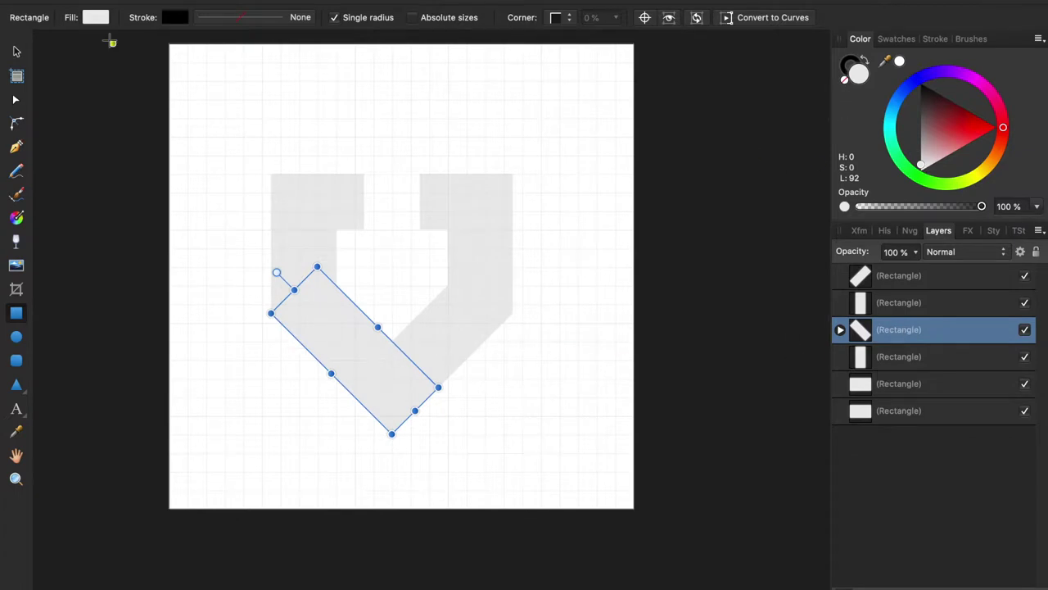
Select all rectangles, combine them with Add and nudge the result.
{"action": "left_click", "coordinate": [889, 404]}
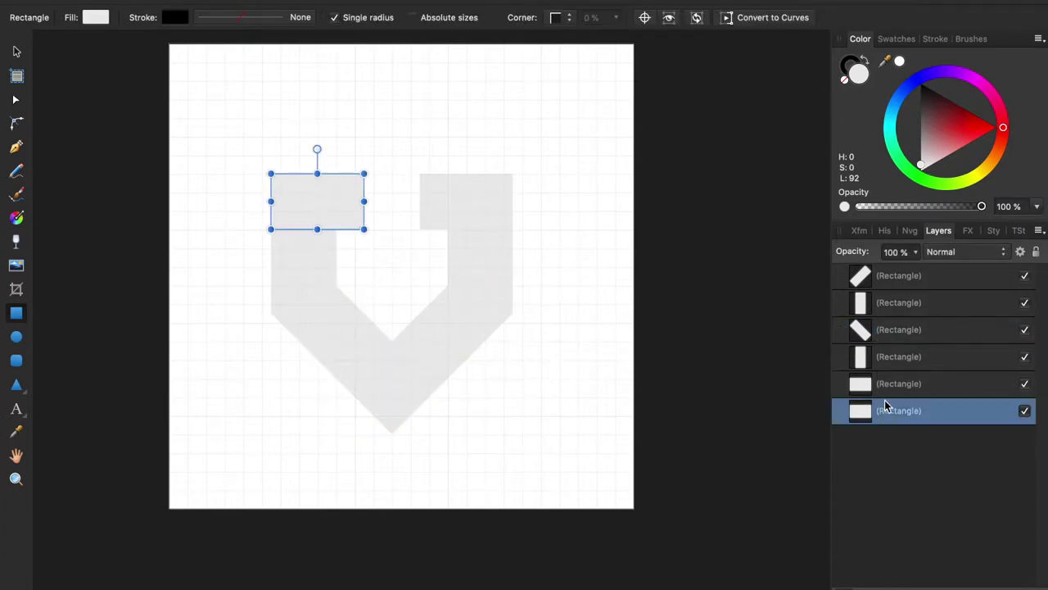
{"action": "key", "text": "super+a"}
{"action": "left_click", "coordinate": [557, 173]}
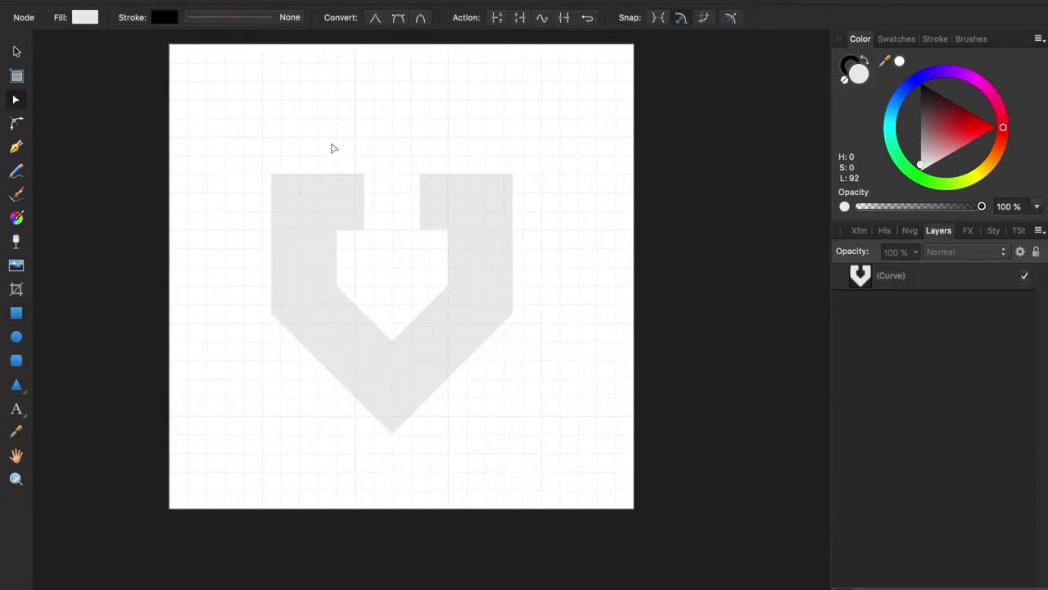
{"action": "left_click", "coordinate": [17, 51]}
{"action": "left_click_drag", "start_coordinate": [345, 327], "coordinate": [354, 318]}
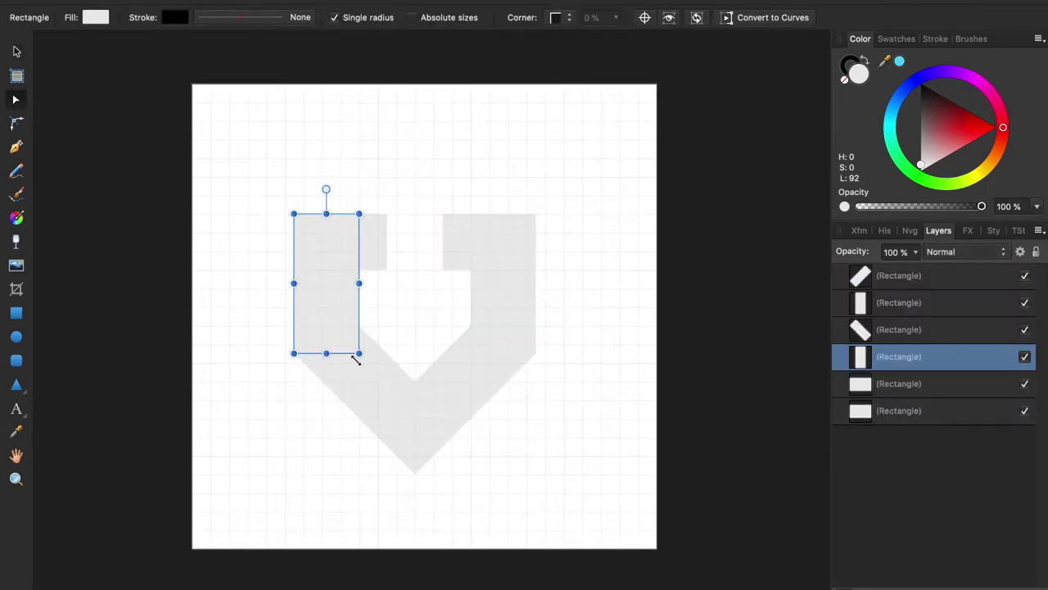
{"action": "left_click", "coordinate": [356, 360]}
{"action": "left_click", "coordinate": [358, 362]}
{"action": "left_click", "coordinate": [334, 437]}
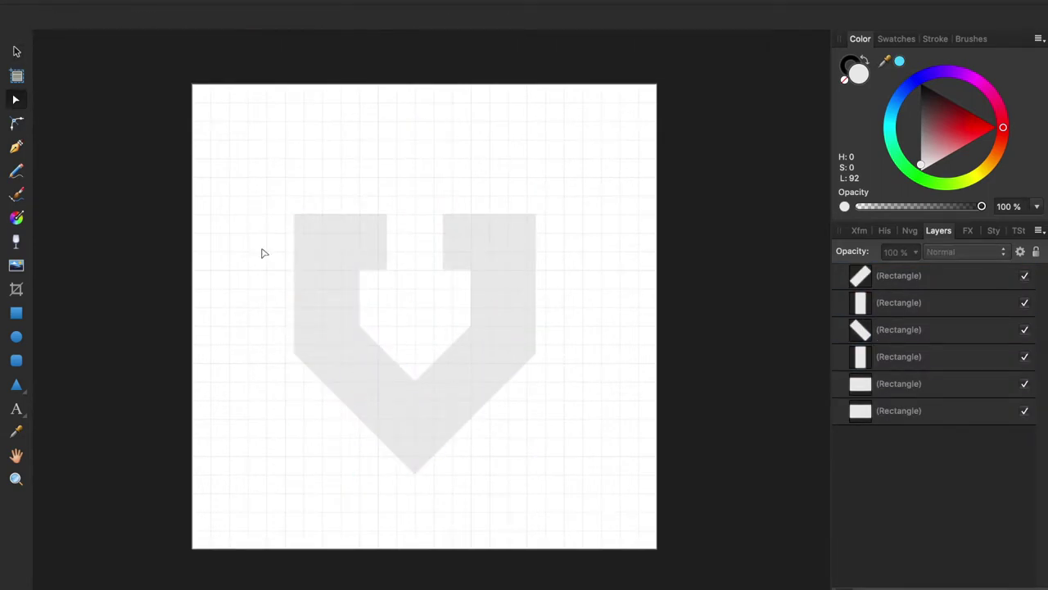
Merge all rectangles into one curve and move the shield up and right to centre it.
{"action": "key", "text": "ctrl+a"}
{"action": "key", "text": "ctrl+shift+a"}
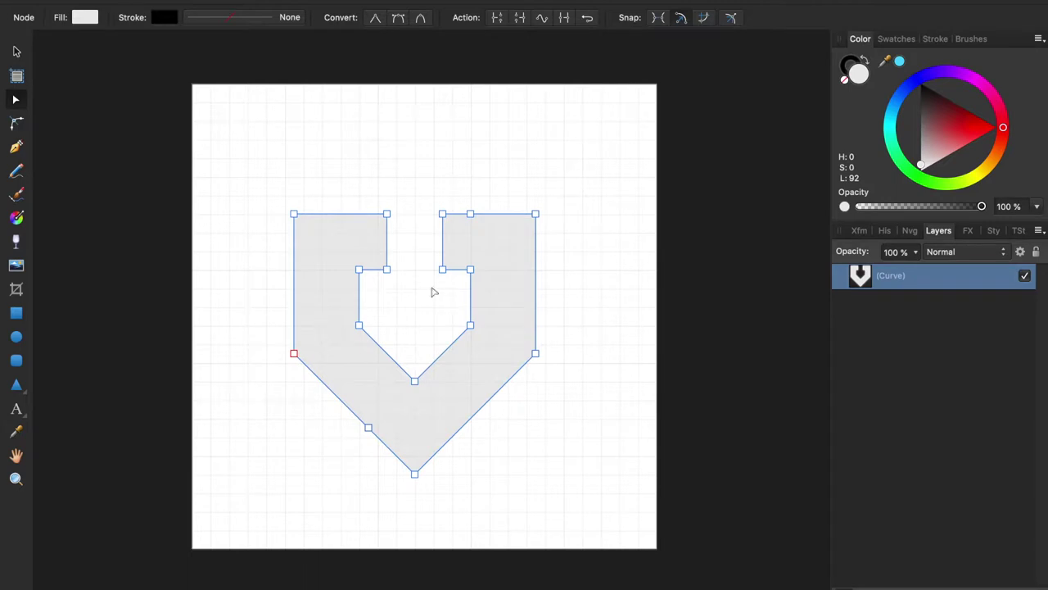
{"action": "left_click", "coordinate": [16, 52]}
{"action": "mouse_move", "coordinate": [422, 360]}
{"action": "left_mouse_down"}
{"action": "mouse_move", "coordinate": [435, 307]}
{"action": "mouse_move", "coordinate": [432, 332]}
{"action": "left_mouse_up"}
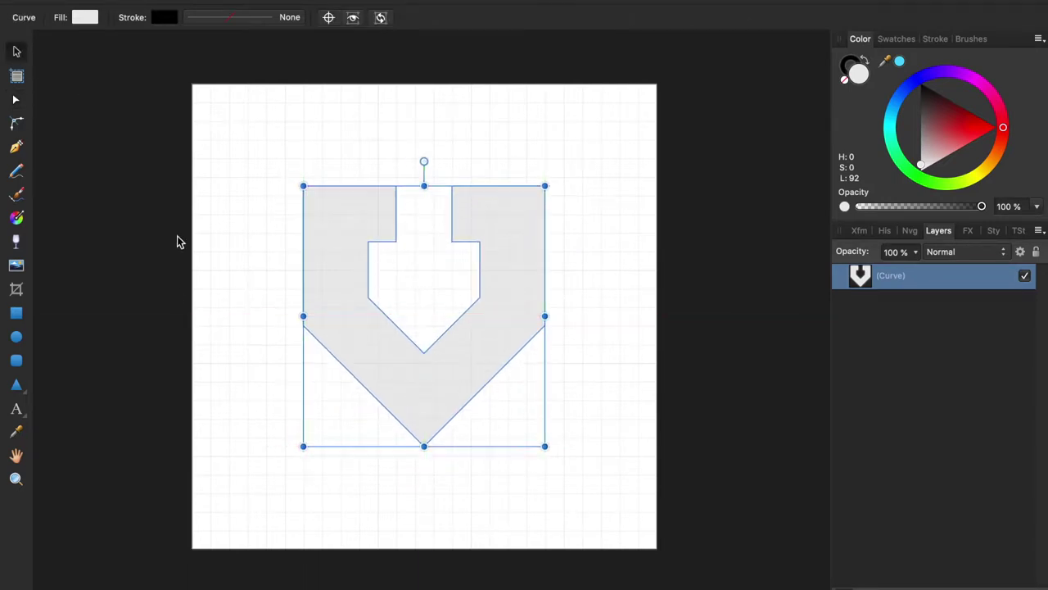
Draw a 70 × 220 px rectangle over the left arm and lower its top edge.
{"action": "left_click", "coordinate": [16, 314]}
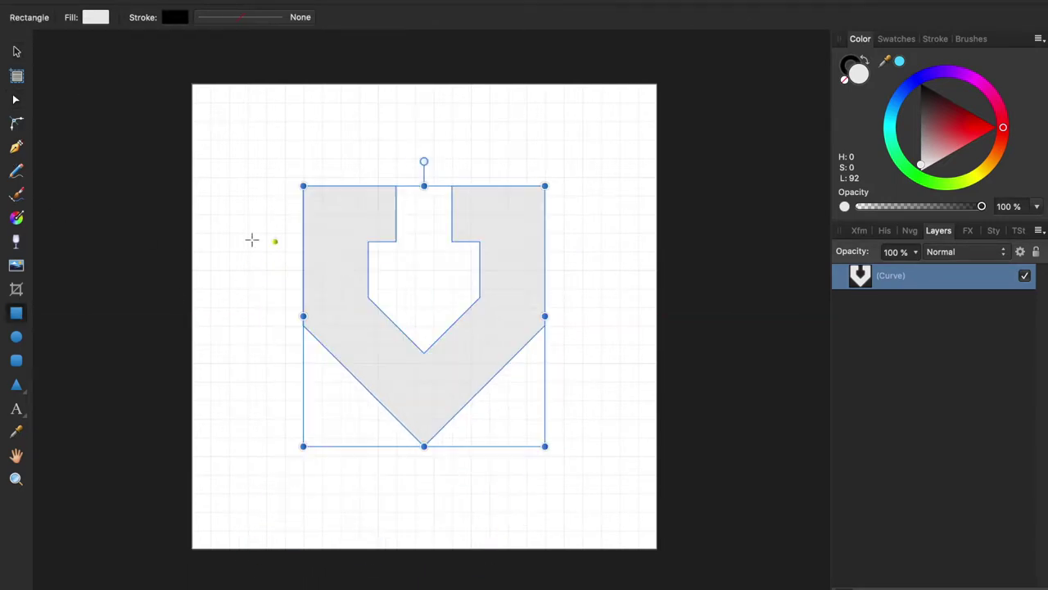
{"action": "key", "text": "ctrl+d"}
{"action": "left_click_drag", "start_coordinate": [369, 186], "coordinate": [303, 390]}
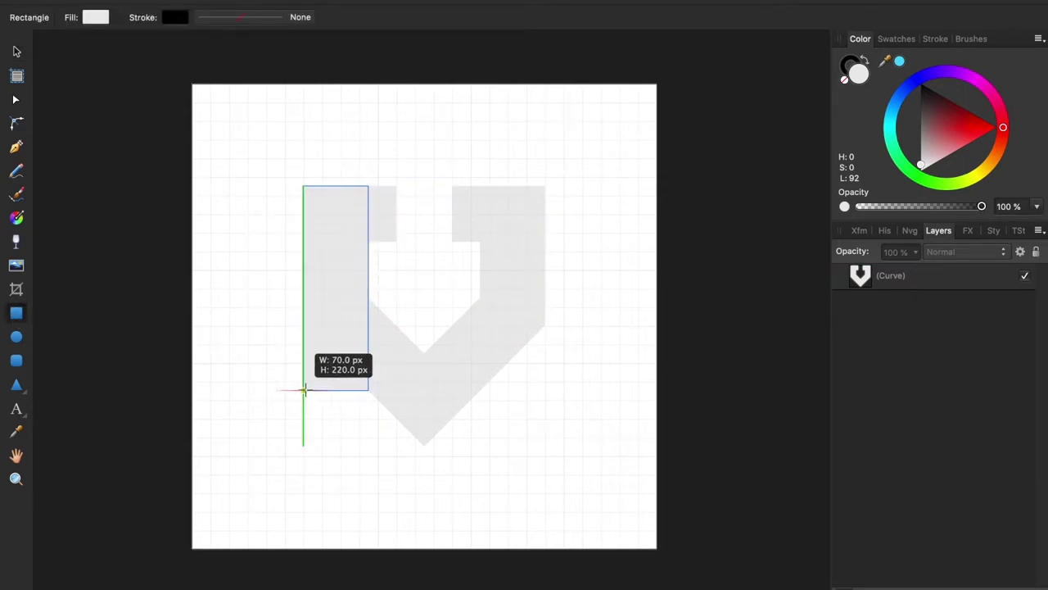
{"action": "scroll", "coordinate": [369, 389], "scroll_direction": "up", "scroll_amount": 5}
{"action": "scroll", "coordinate": [368, 390], "scroll_direction": "down", "scroll_amount": 2}
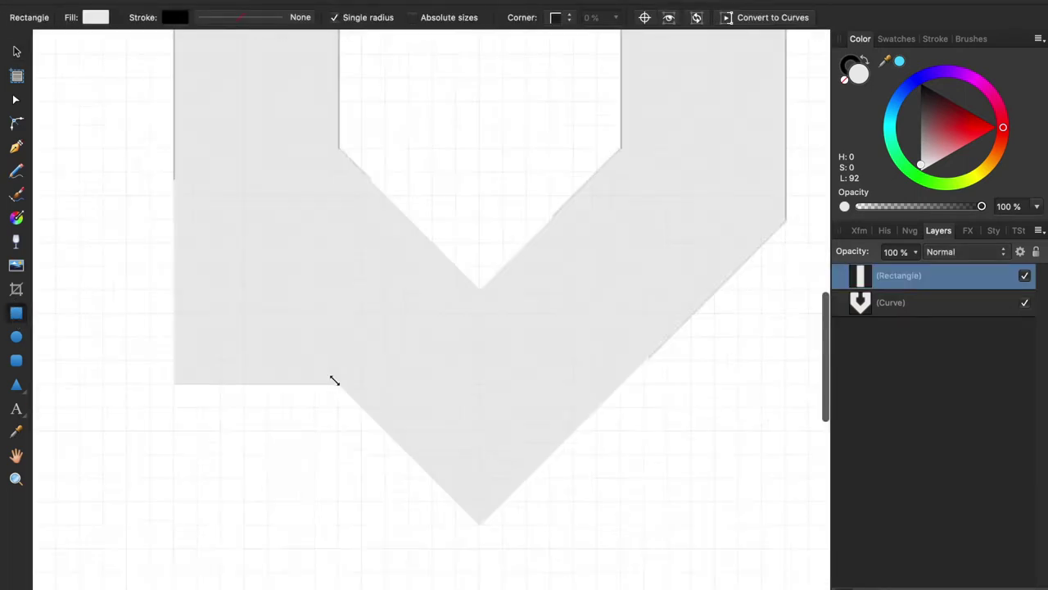
{"action": "key", "text": "ctrl+0"}
{"action": "left_click_drag", "start_coordinate": [326, 208], "coordinate": [326, 320]}
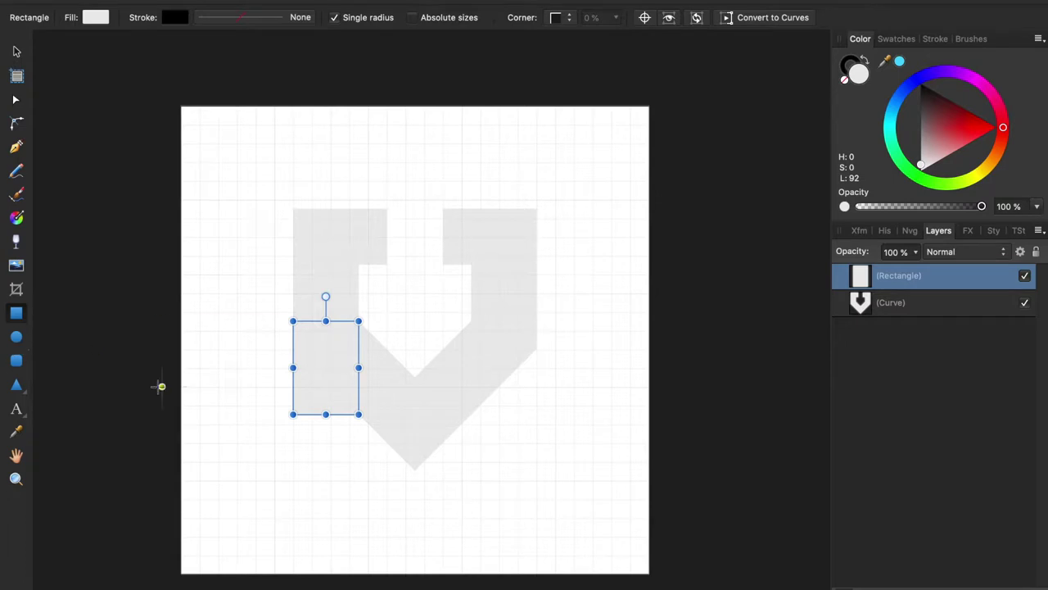
Enable an Outer Shadow at 50% opacity with a 15.1 px radius.
{"action": "left_click", "coordinate": [968, 230]}
{"action": "left_click_drag", "start_coordinate": [879, 362], "coordinate": [932, 362]}
{"action": "left_click_drag", "start_coordinate": [878, 382], "coordinate": [931, 382]}
{"action": "left_click_drag", "start_coordinate": [878, 402], "coordinate": [932, 405]}
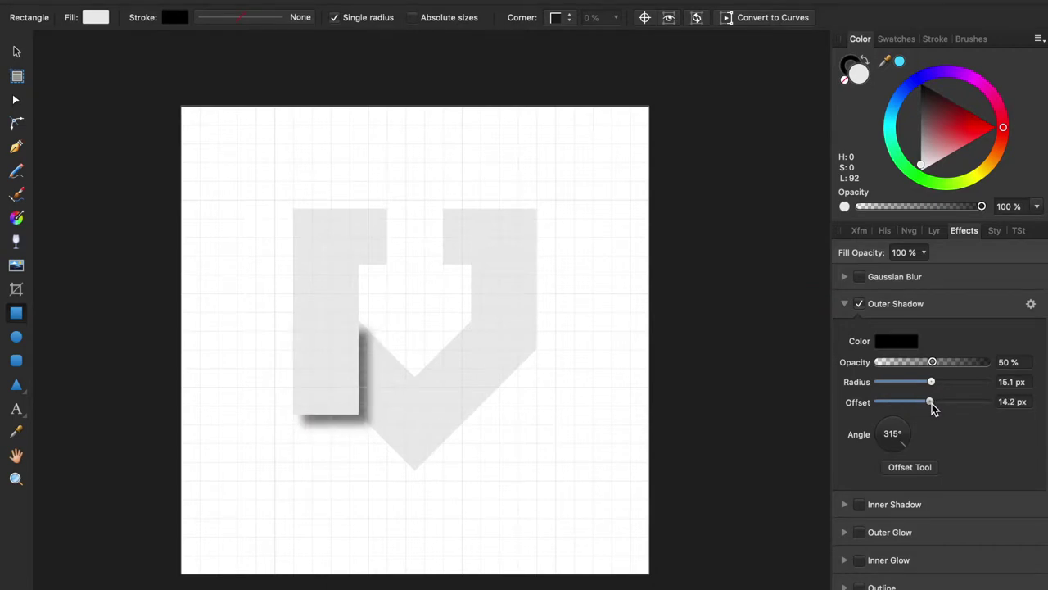
Turn the shadow angle to 0° and nest the rectangle inside the shield curve.
{"action": "key", "text": "ctrl+d"}
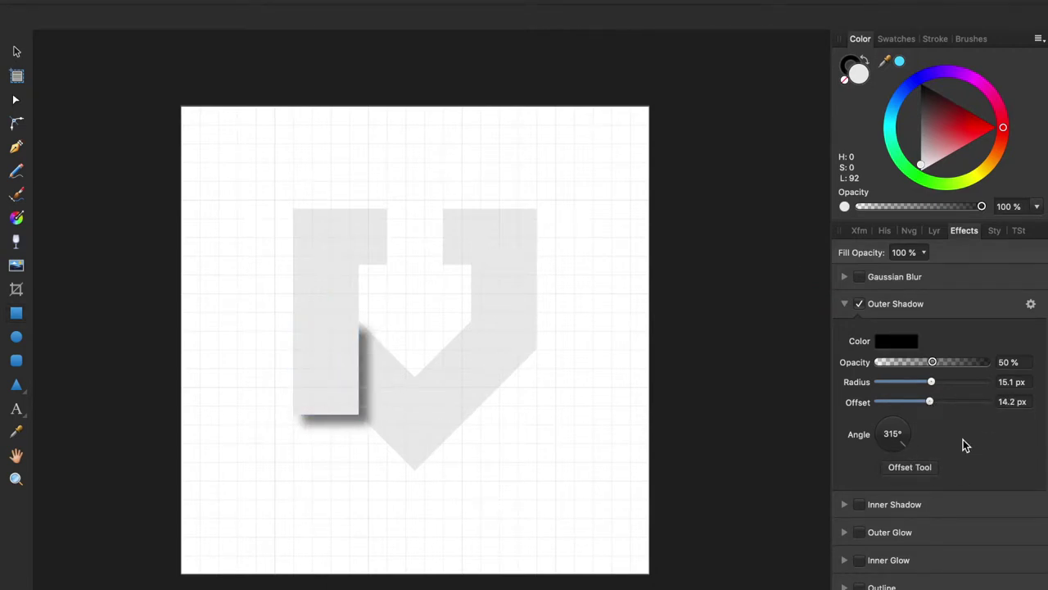
{"action": "left_click", "coordinate": [331, 342]}
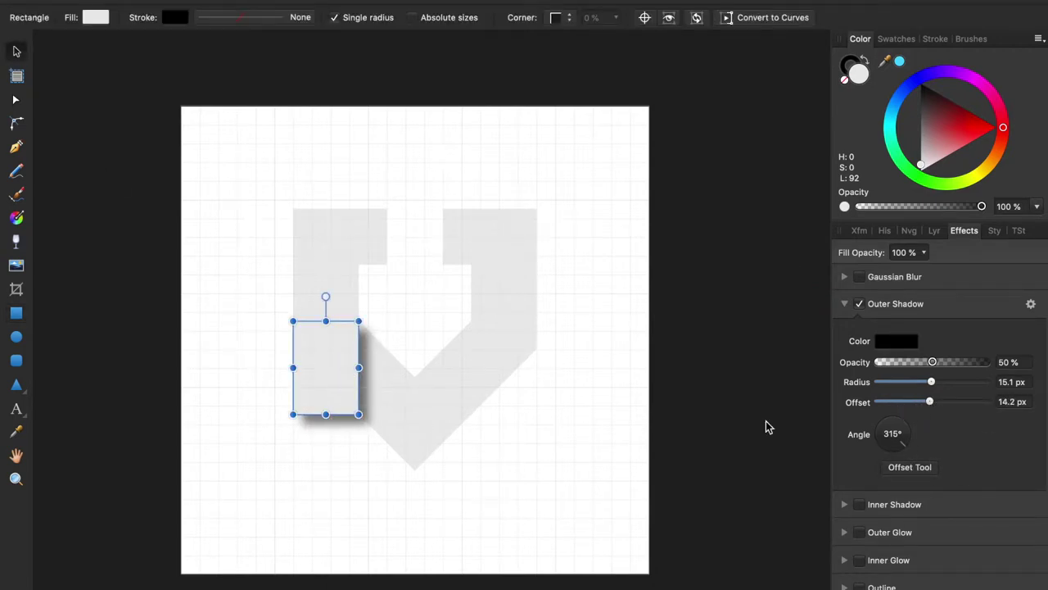
{"action": "left_click_drag", "start_coordinate": [904, 444], "coordinate": [929, 435]}
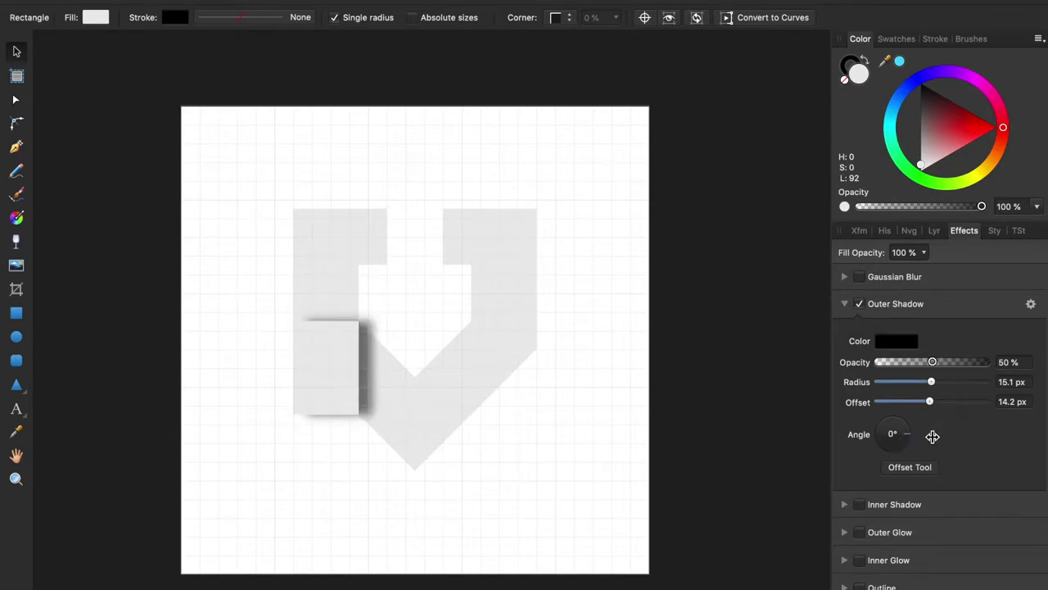
{"action": "left_click", "coordinate": [382, 396]}
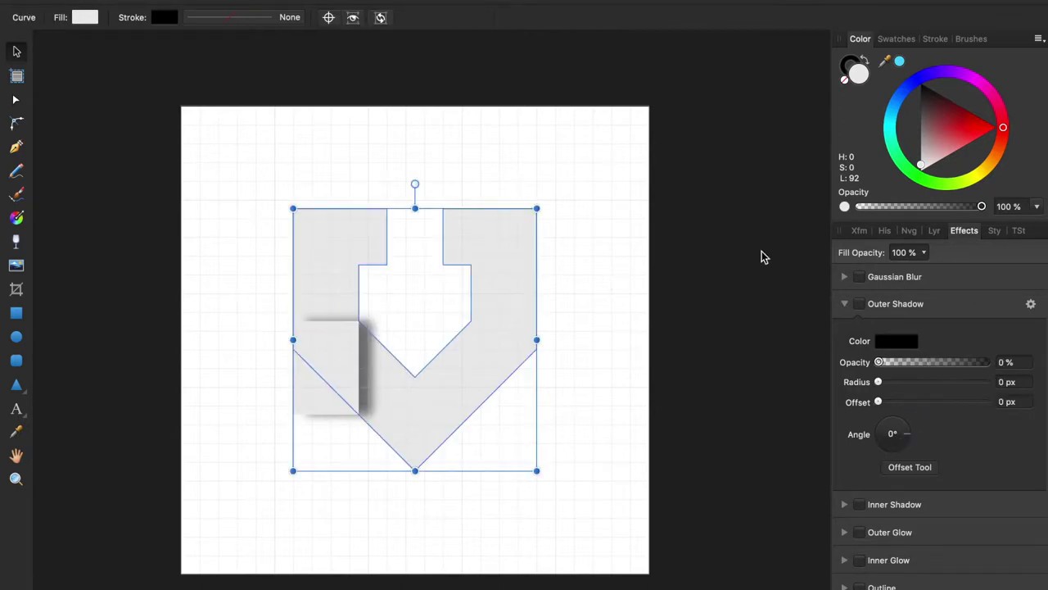
{"action": "left_click", "coordinate": [309, 389], "text": "shift"}
{"action": "left_click", "coordinate": [934, 230]}
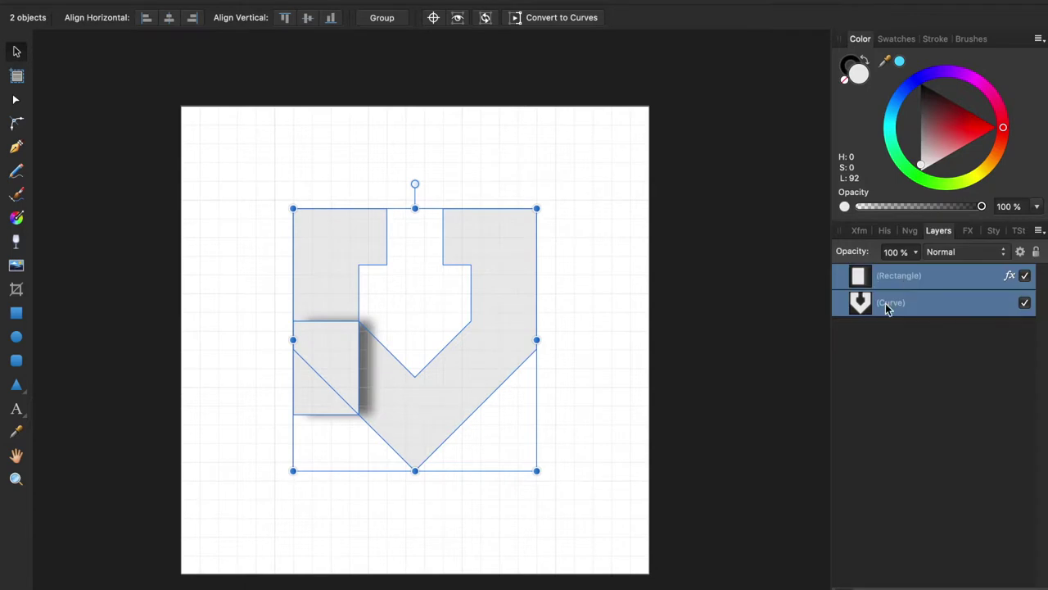
{"action": "left_click_drag", "start_coordinate": [875, 276], "coordinate": [886, 323]}
Change the clipped rectangle's shadow to 315° with a 79.5 px radius.
{"action": "left_click", "coordinate": [875, 307]}
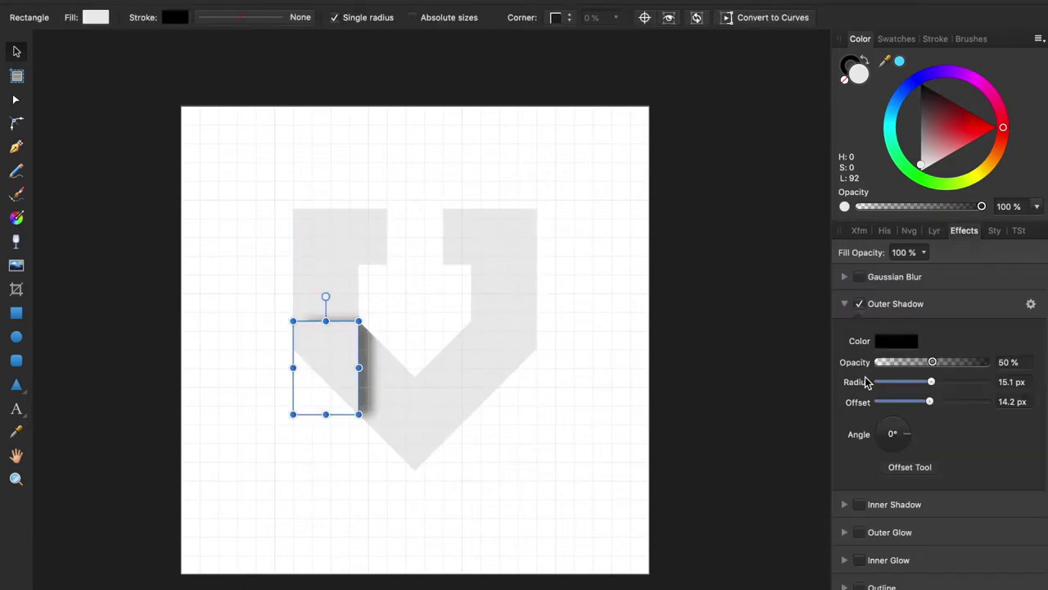
{"action": "mouse_move", "coordinate": [911, 441]}
{"action": "left_mouse_down"}
{"action": "mouse_move", "coordinate": [884, 439]}
{"action": "mouse_move", "coordinate": [913, 445]}
{"action": "left_mouse_up"}
{"action": "left_click_drag", "start_coordinate": [931, 382], "coordinate": [981, 382]}
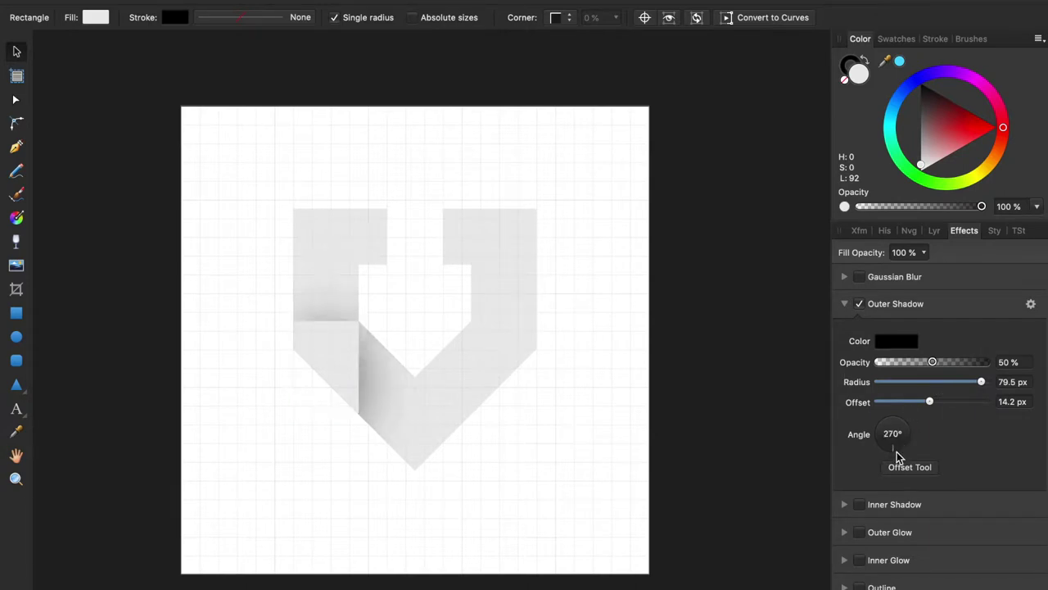
Draw a second rectangle over the shield's upper-left arm.
{"action": "left_click", "coordinate": [16, 317]}
{"action": "left_click_drag", "start_coordinate": [294, 208], "coordinate": [359, 339]}
{"action": "key", "text": "ctrl+z"}
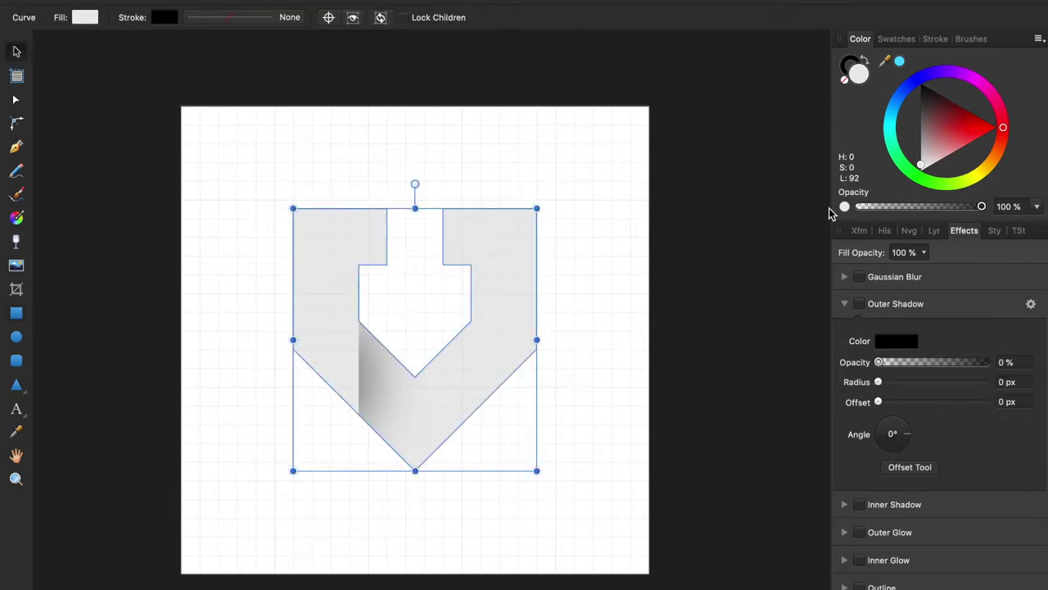
{"action": "left_click", "coordinate": [621, 205]}
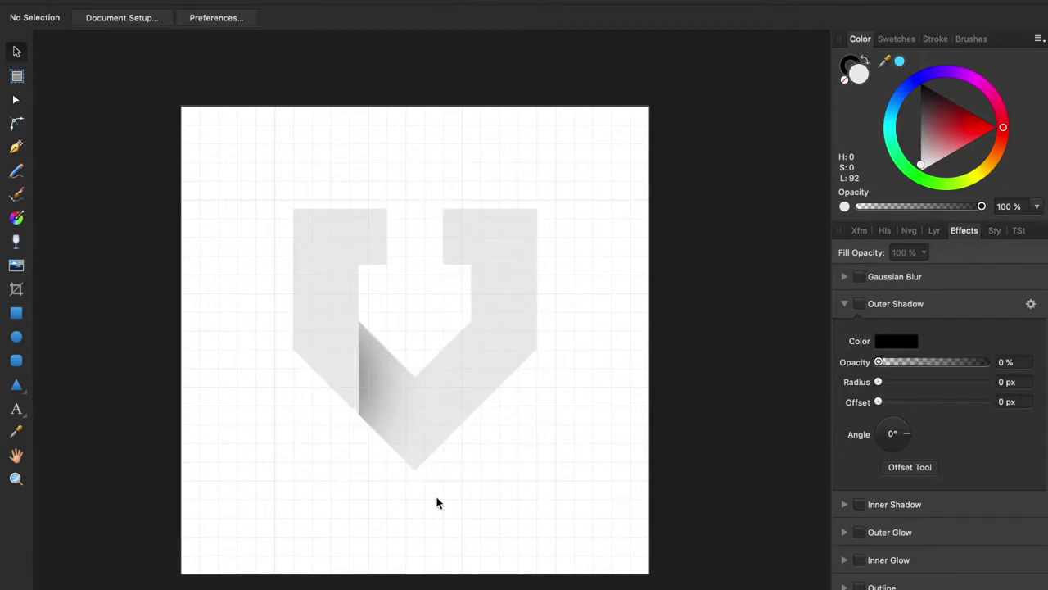
Duplicate both clipped rectangles and move the copies onto the right arm.
{"action": "left_click", "coordinate": [332, 305]}
{"action": "left_click", "coordinate": [932, 229]}
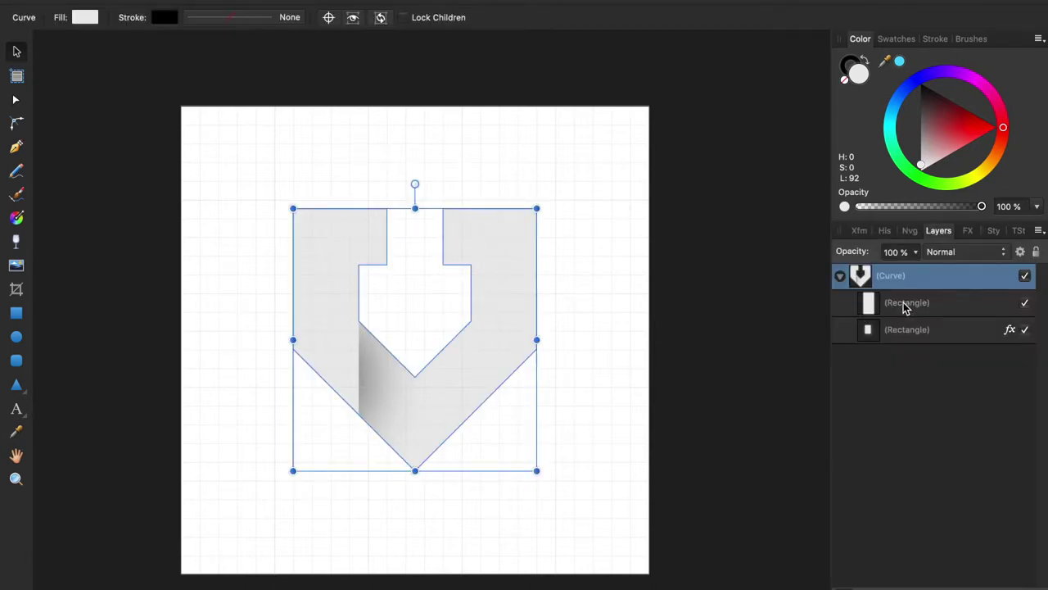
{"action": "left_click", "coordinate": [904, 302]}
{"action": "left_click", "coordinate": [893, 330], "text": "shift"}
{"action": "key", "text": "ctrl+j"}
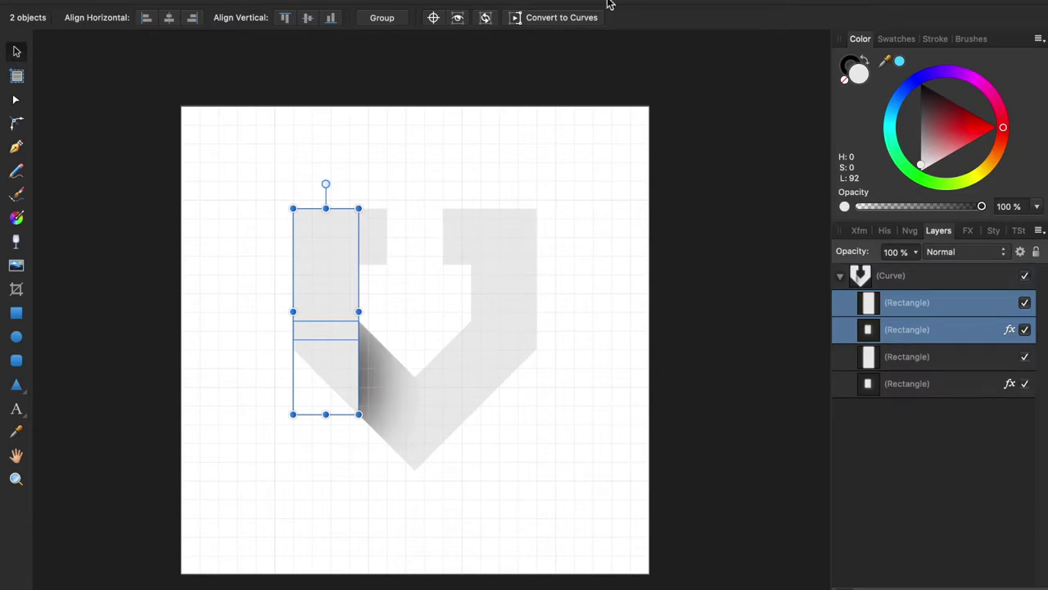
{"action": "left_click_drag", "start_coordinate": [329, 312], "coordinate": [507, 313]}
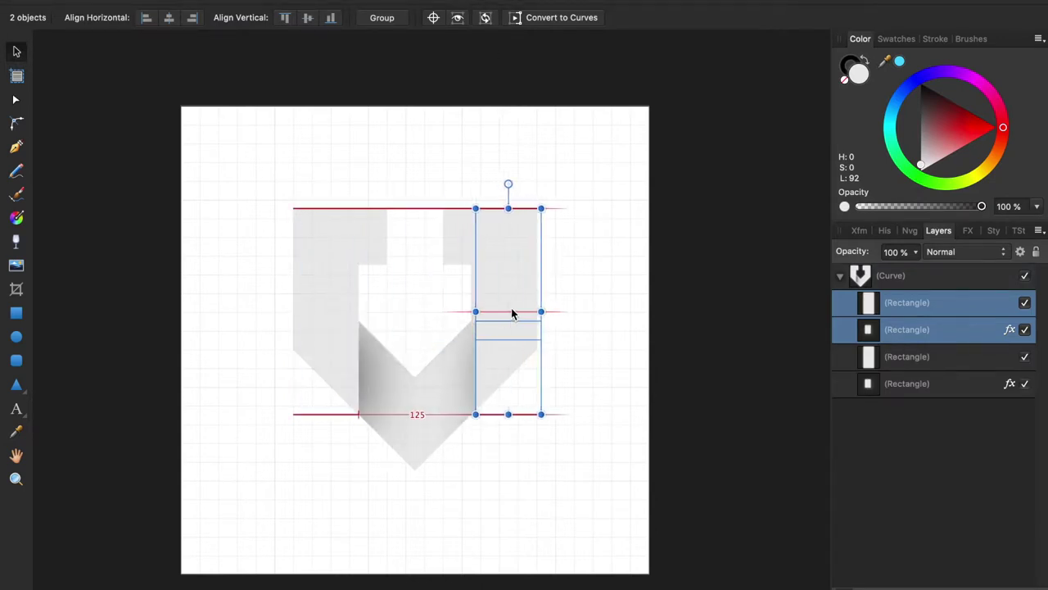
Draw a new rectangle over the shield's upper-right block.
{"action": "left_click", "coordinate": [576, 413]}
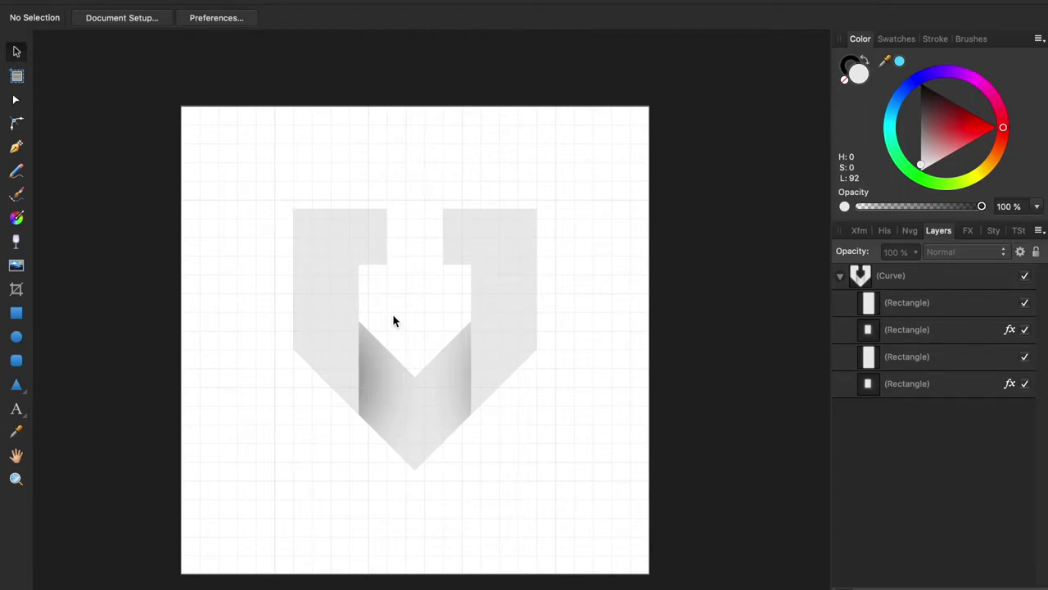
{"action": "key", "text": "m"}
{"action": "left_click_drag", "start_coordinate": [443, 217], "coordinate": [536, 264]}
Rotate the new rectangle about 39°, set it against the shield's right edge and nest it inside the shield curve.
{"action": "key", "text": "v"}
{"action": "left_click_drag", "start_coordinate": [489, 183], "coordinate": [454, 201]}
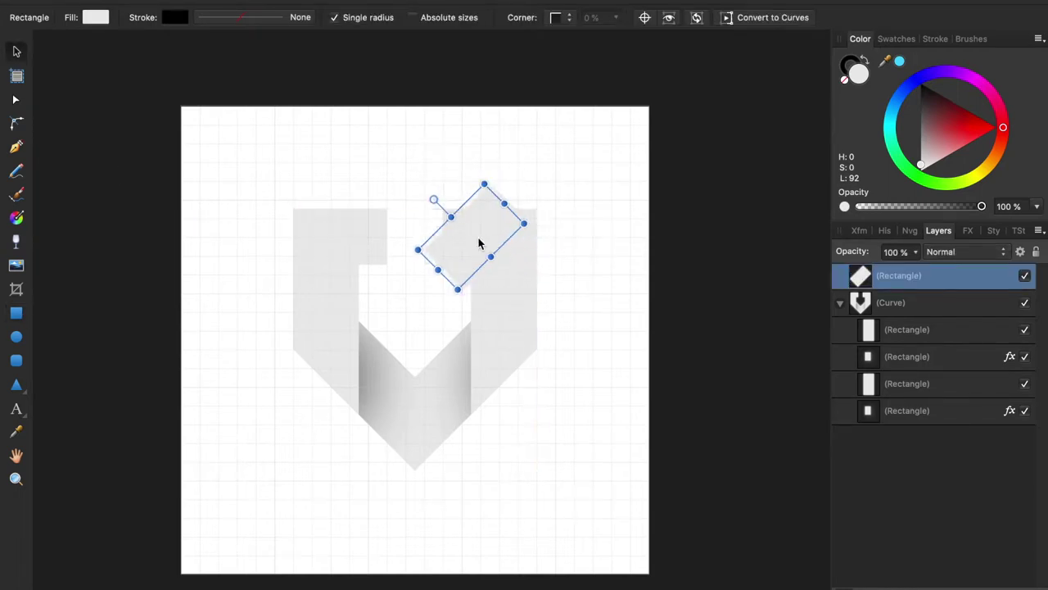
{"action": "left_click_drag", "start_coordinate": [496, 243], "coordinate": [492, 222]}
{"action": "scroll", "coordinate": [528, 208], "scroll_direction": "up", "scroll_amount": 5}
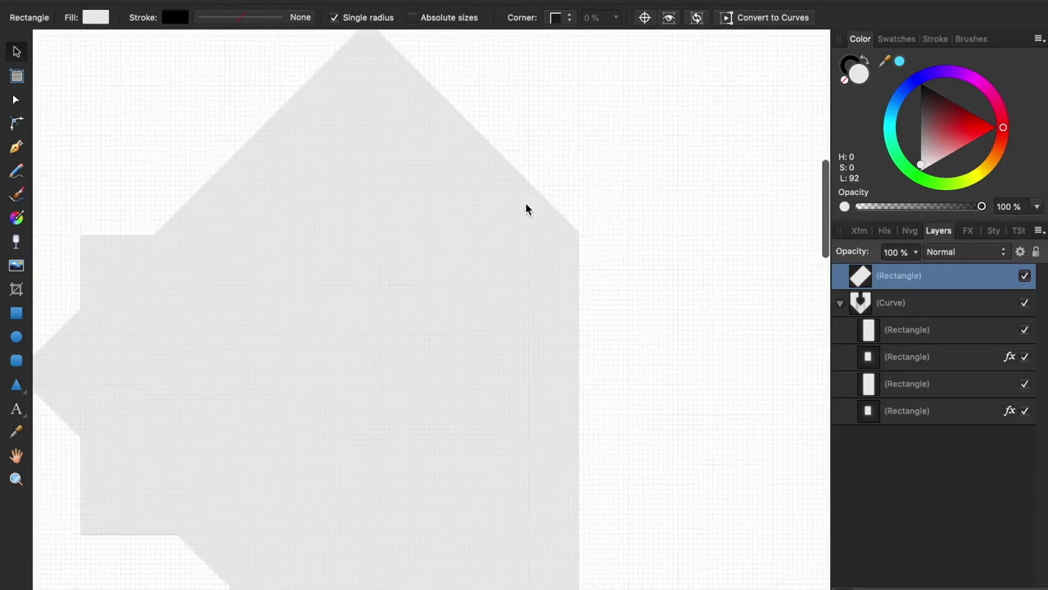
{"action": "scroll", "coordinate": [525, 208], "scroll_direction": "up", "scroll_amount": 2}
{"action": "scroll", "coordinate": [540, 245], "scroll_direction": "up", "scroll_amount": 2}
{"action": "scroll", "coordinate": [558, 305], "scroll_direction": "up", "scroll_amount": 2}
{"action": "scroll", "coordinate": [557, 304], "scroll_direction": "up", "scroll_amount": 1}
{"action": "scroll", "coordinate": [565, 352], "scroll_direction": "up", "scroll_amount": 2}
{"action": "scroll", "coordinate": [576, 398], "scroll_direction": "up", "scroll_amount": 1}
{"action": "scroll", "coordinate": [576, 398], "scroll_direction": "up", "scroll_amount": 1}
{"action": "scroll", "coordinate": [579, 434], "scroll_direction": "down", "scroll_amount": 4}
{"action": "scroll", "coordinate": [580, 467], "scroll_direction": "up", "scroll_amount": 2}
{"action": "scroll", "coordinate": [557, 466], "scroll_direction": "up", "scroll_amount": 2}
{"action": "scroll", "coordinate": [520, 448], "scroll_direction": "up", "scroll_amount": 2}
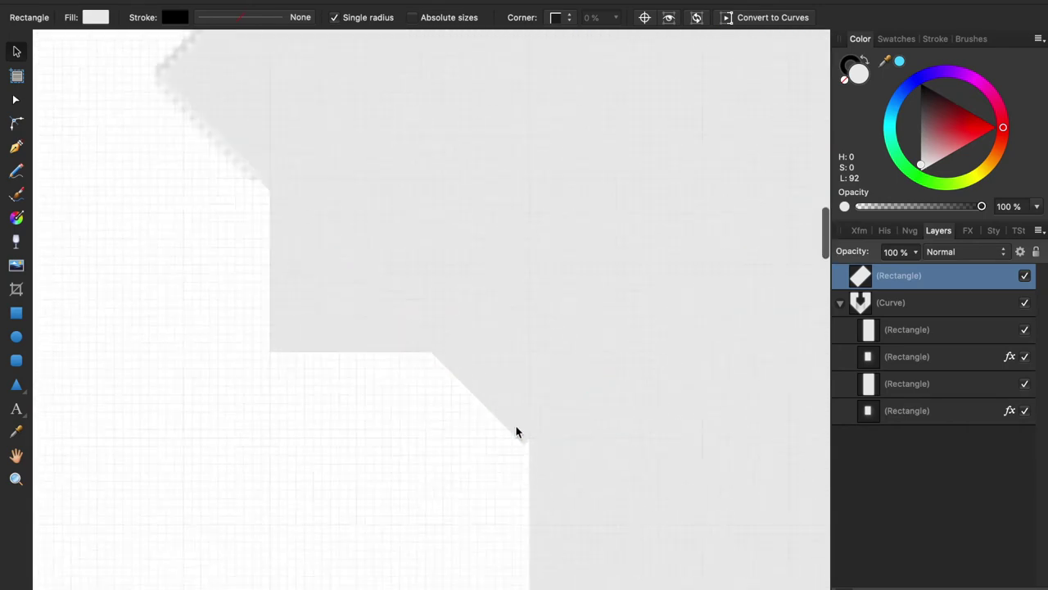
{"action": "scroll", "coordinate": [516, 432], "scroll_direction": "down", "scroll_amount": 1}
{"action": "scroll", "coordinate": [380, 300], "scroll_direction": "down", "scroll_amount": 3}
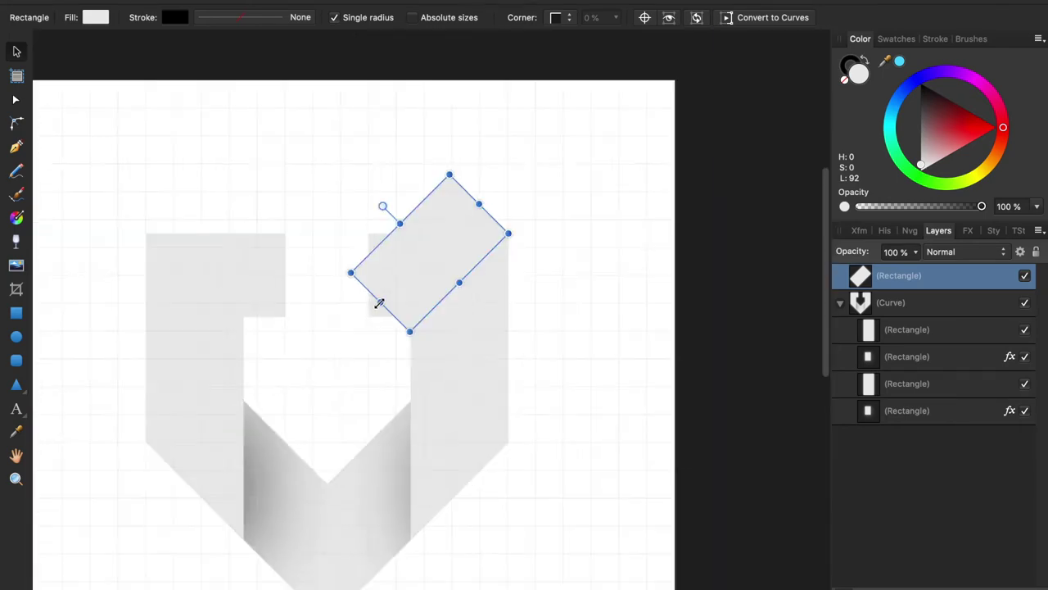
{"action": "scroll", "coordinate": [586, 289], "scroll_direction": "up", "scroll_amount": 1}
{"action": "left_click_drag", "start_coordinate": [886, 277], "coordinate": [884, 320]}
Give the tilted rectangle an outer shadow with 100 px radius, 38.5 px offset and 315° angle.
{"action": "left_click", "coordinate": [964, 230]}
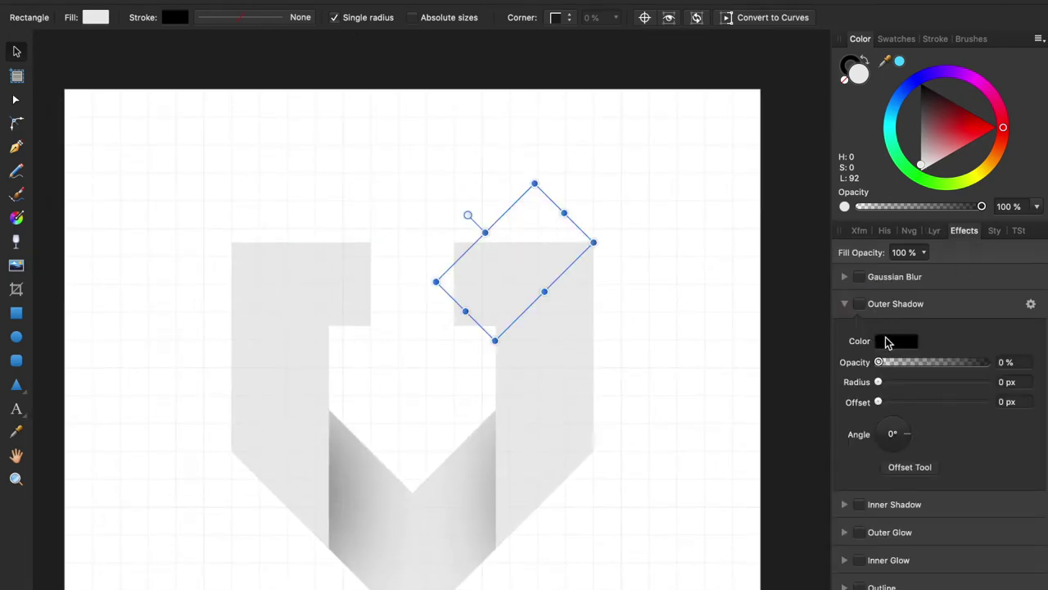
{"action": "left_click_drag", "start_coordinate": [878, 383], "coordinate": [1019, 383]}
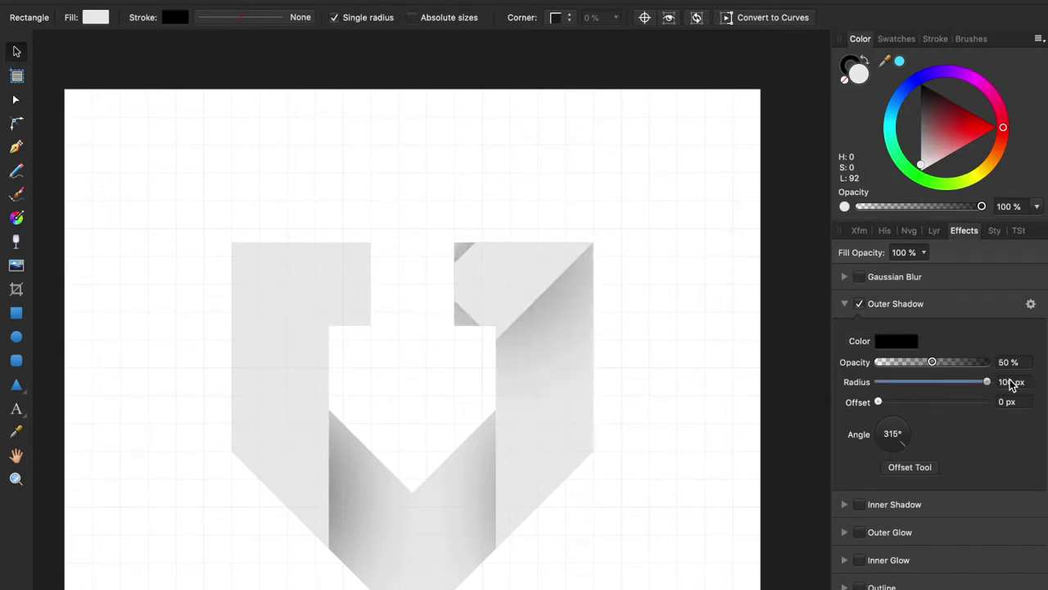
{"action": "left_click_drag", "start_coordinate": [878, 402], "coordinate": [999, 424]}
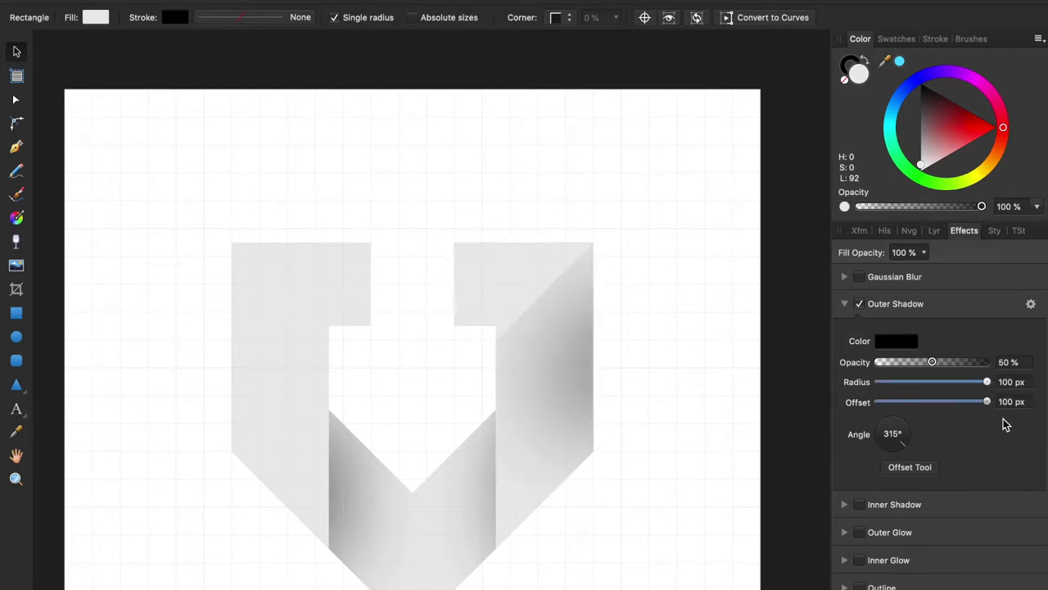
{"action": "left_click_drag", "start_coordinate": [900, 446], "coordinate": [897, 456]}
{"action": "left_click_drag", "start_coordinate": [987, 402], "coordinate": [961, 403]}
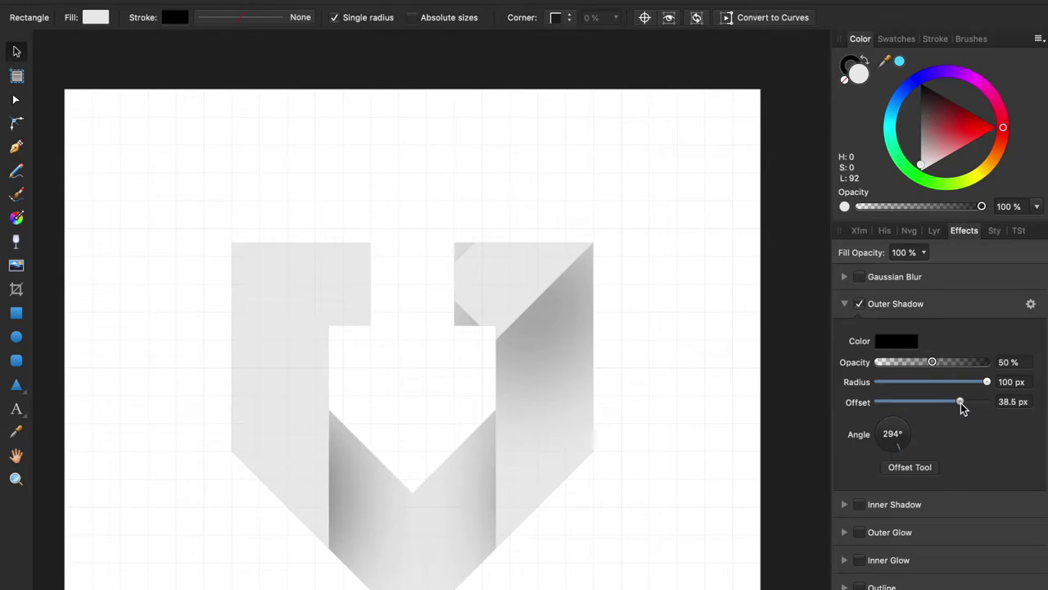
{"action": "left_click_drag", "start_coordinate": [896, 448], "coordinate": [903, 448]}
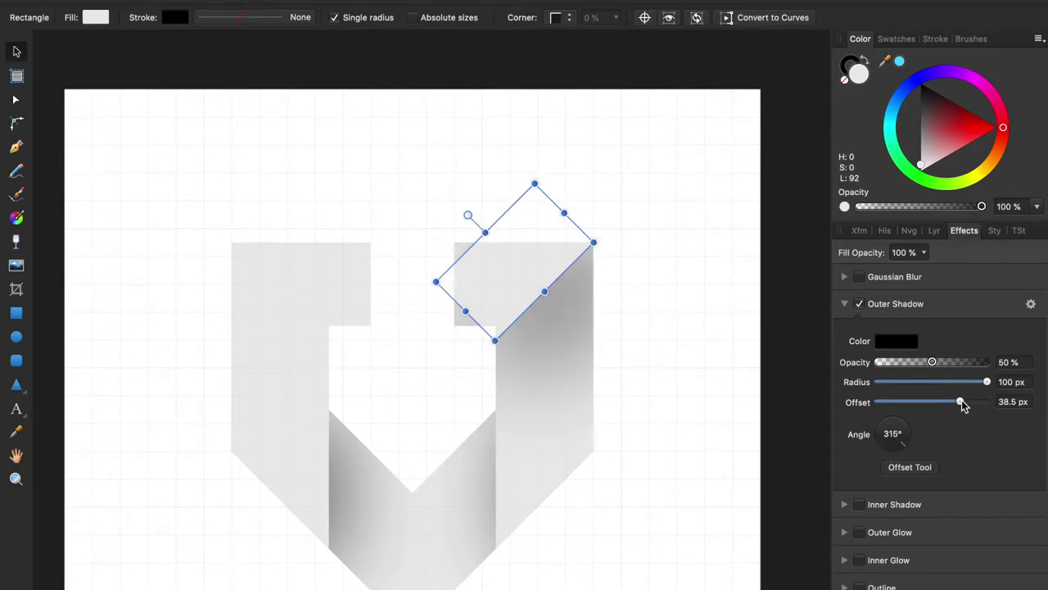
Draw a small new rectangle on the shield and deselect it.
{"action": "left_click", "coordinate": [16, 312]}
{"action": "left_click_drag", "start_coordinate": [454, 242], "coordinate": [495, 324]}
{"action": "key", "text": "Escape"}
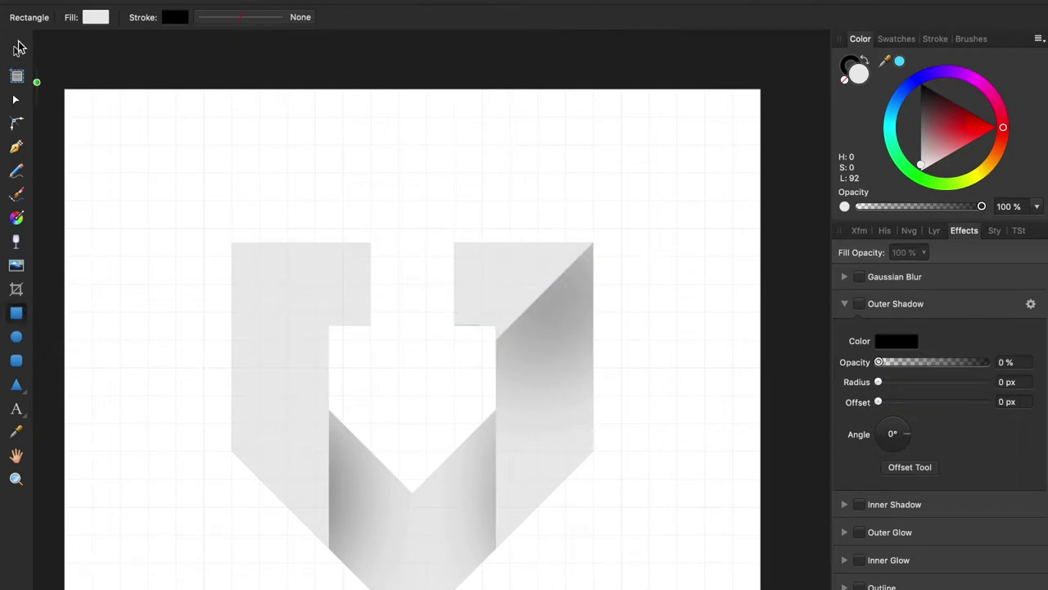
Select the top plain rectangle inside the shield and move its bottom edge into place.
{"action": "key", "text": "v"}
{"action": "key", "text": "ctrl+a"}
{"action": "left_click", "coordinate": [934, 231]}
{"action": "left_click", "coordinate": [884, 329]}
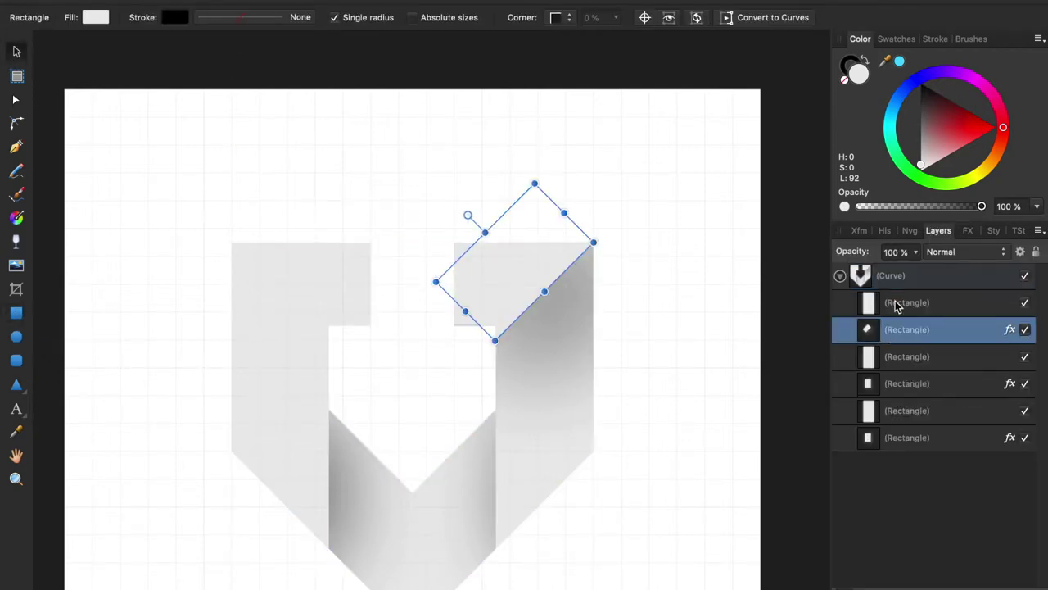
{"action": "left_click", "coordinate": [896, 302]}
{"action": "left_click", "coordinate": [895, 329], "text": "shift"}
{"action": "left_click", "coordinate": [489, 316]}
{"action": "scroll", "coordinate": [483, 307], "scroll_direction": "up", "scroll_amount": 5}
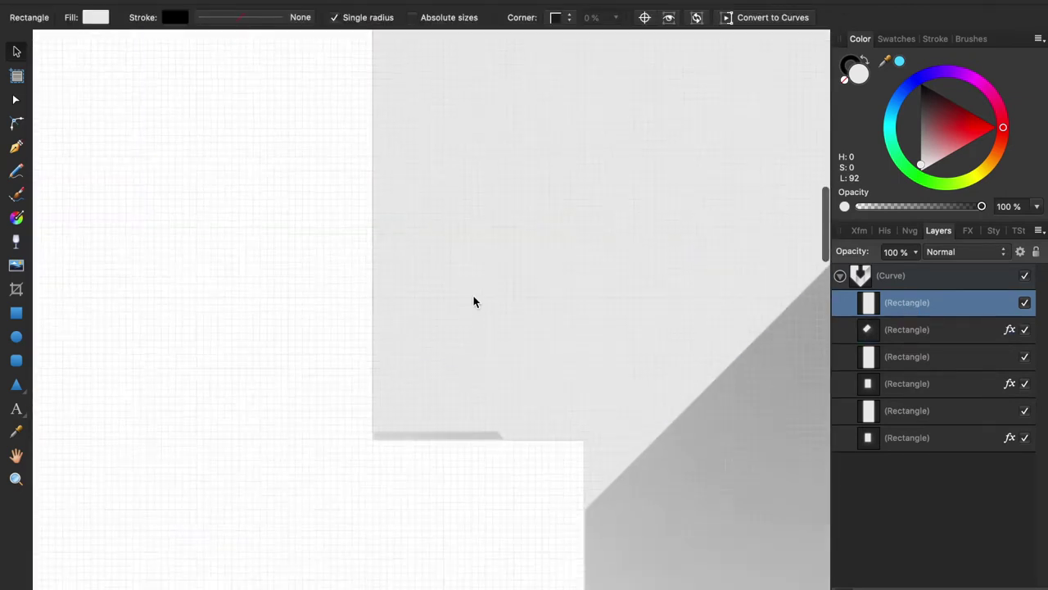
{"action": "left_click_drag", "start_coordinate": [482, 512], "coordinate": [482, 524]}
{"action": "left_click_drag", "start_coordinate": [315, 185], "coordinate": [313, 186]}
{"action": "left_click", "coordinate": [234, 366]}
Set the tilted shadow rectangle's shadow to 100 px blur radius and 45% opacity.
{"action": "scroll", "coordinate": [233, 366], "scroll_direction": "up", "scroll_amount": 3}
{"action": "scroll", "coordinate": [233, 366], "scroll_direction": "down", "scroll_amount": 5}
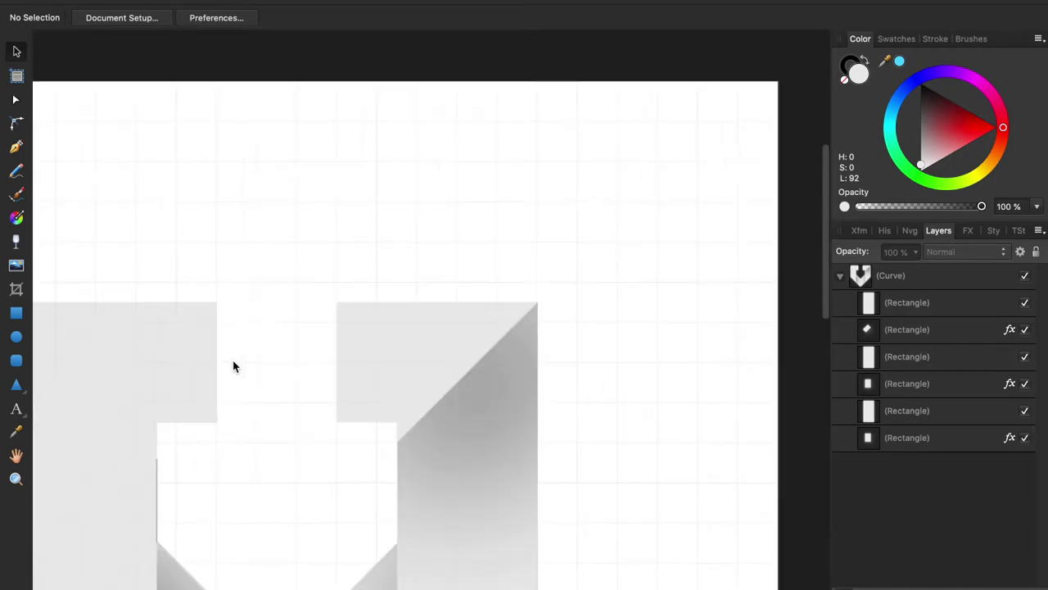
{"action": "left_click", "coordinate": [907, 329]}
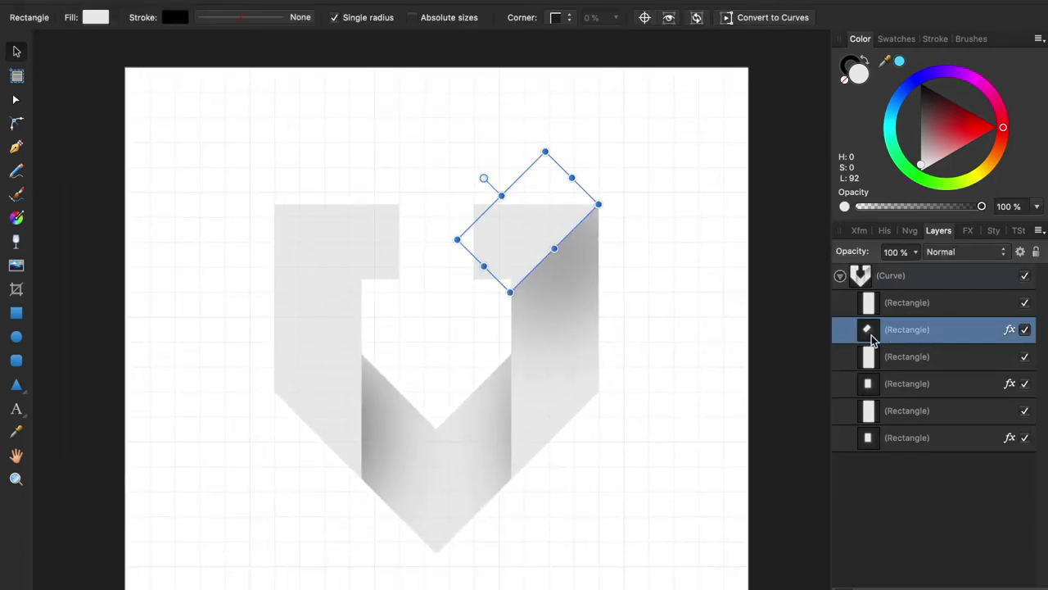
{"action": "left_click", "coordinate": [968, 230]}
{"action": "mouse_move", "coordinate": [990, 382]}
{"action": "left_mouse_down"}
{"action": "mouse_move", "coordinate": [973, 381]}
{"action": "mouse_move", "coordinate": [987, 382]}
{"action": "left_mouse_up"}
{"action": "left_click_drag", "start_coordinate": [931, 362], "coordinate": [928, 363]}
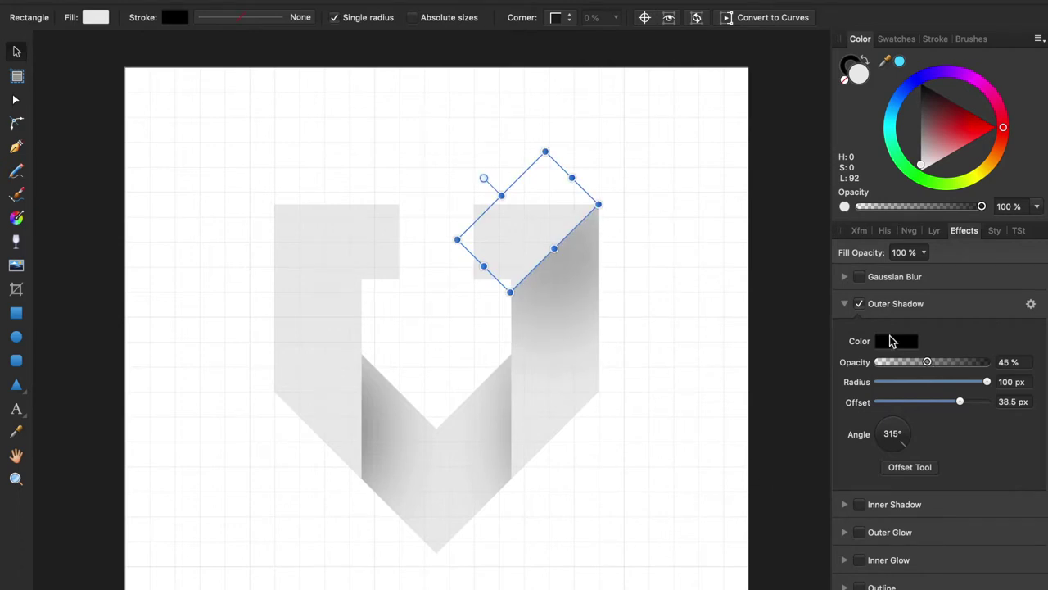
Check the lower rectangles' shadows and aim the lower right rectangle's shadow at 225°.
{"action": "left_click", "coordinate": [937, 230]}
{"action": "left_click", "coordinate": [866, 411]}
{"action": "left_click", "coordinate": [967, 232]}
{"action": "left_click", "coordinate": [934, 232]}
{"action": "left_click", "coordinate": [934, 437]}
{"action": "left_click", "coordinate": [968, 231]}
{"action": "left_click", "coordinate": [936, 232]}
{"action": "left_click", "coordinate": [922, 382]}
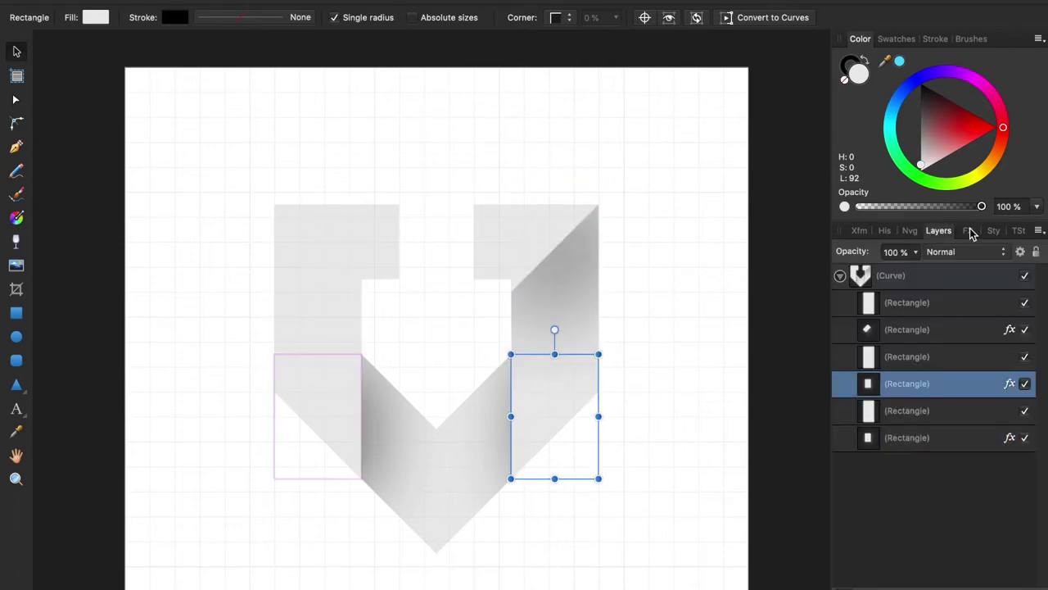
{"action": "left_click", "coordinate": [968, 231]}
{"action": "left_click_drag", "start_coordinate": [904, 447], "coordinate": [868, 470]}
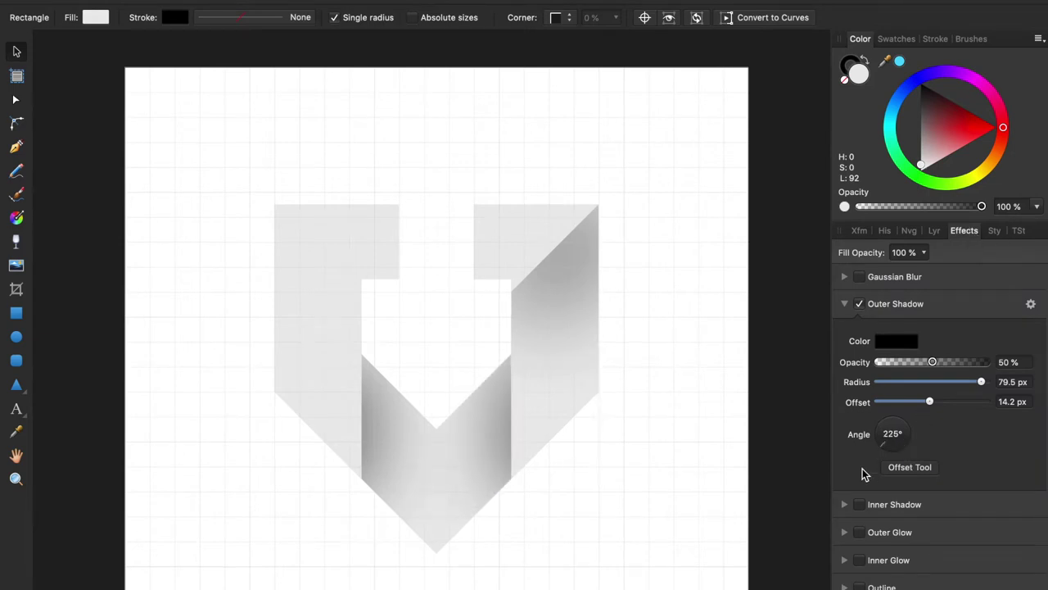
Select the tilted shadow rectangle together with its plain partner rectangle.
{"action": "left_click", "coordinate": [934, 232]}
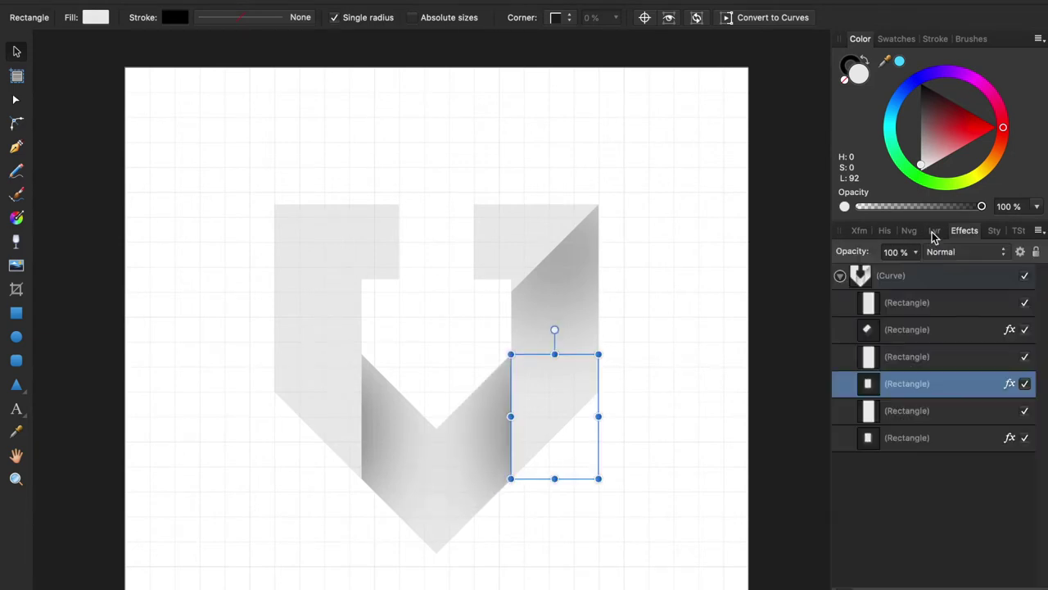
{"action": "left_click", "coordinate": [893, 330]}
{"action": "left_click", "coordinate": [907, 303], "text": "shift"}
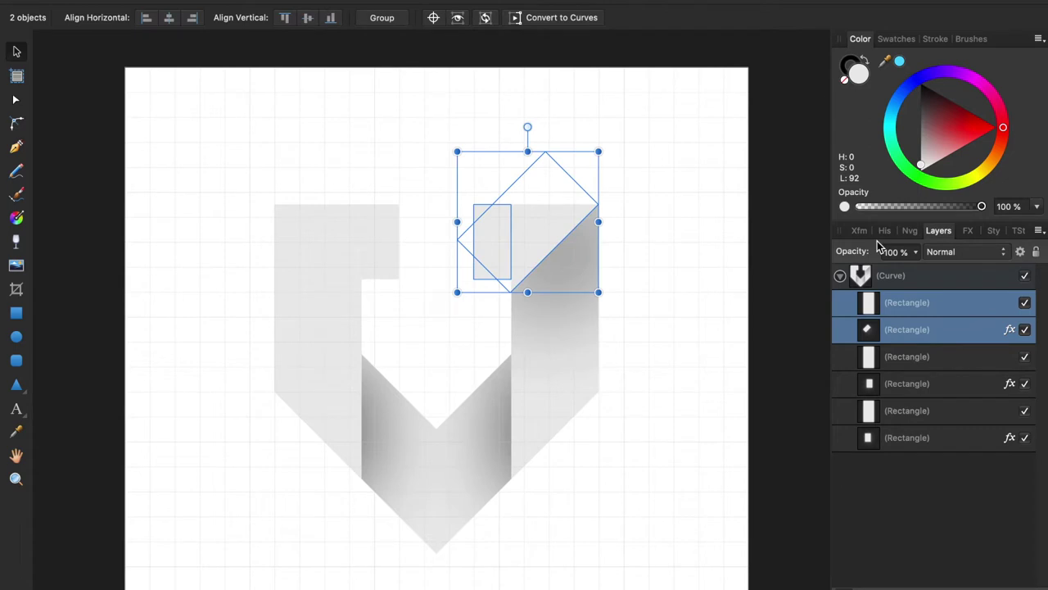
Group each shadowed rectangle with its plain partner, making three groups.
{"action": "key", "text": "ctrl+g"}
{"action": "left_click", "coordinate": [899, 330]}
{"action": "left_click", "coordinate": [896, 356], "text": "shift"}
{"action": "key", "text": "ctrl+g"}
{"action": "left_click", "coordinate": [899, 357]}
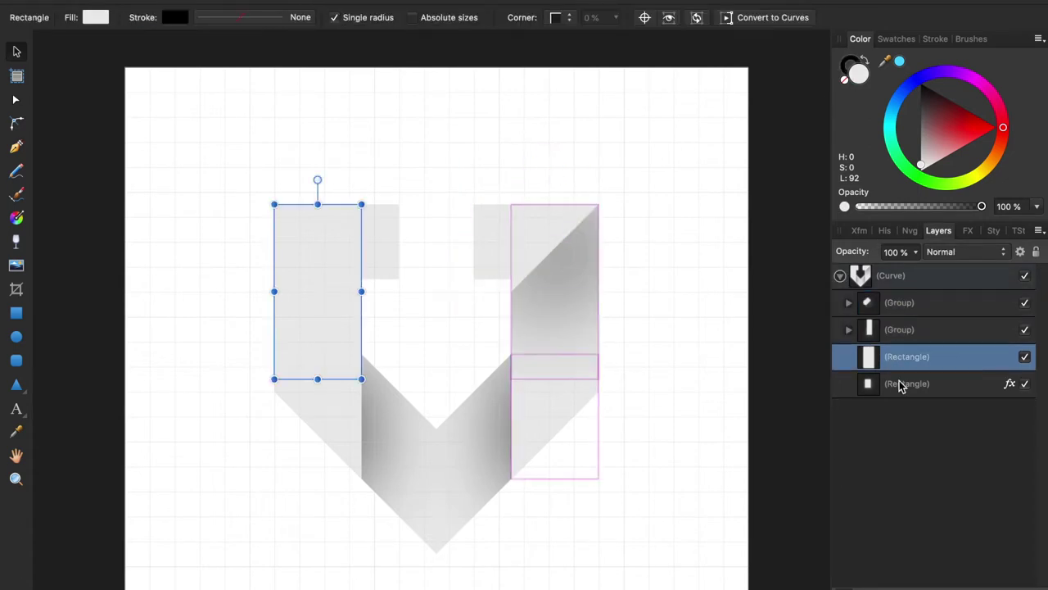
{"action": "left_click", "coordinate": [899, 383], "text": "shift"}
{"action": "key", "text": "ctrl+g"}
Try a horizontally mirrored copy of the tilted-shadow group on the left arm, then delete it.
{"action": "left_click", "coordinate": [894, 303]}
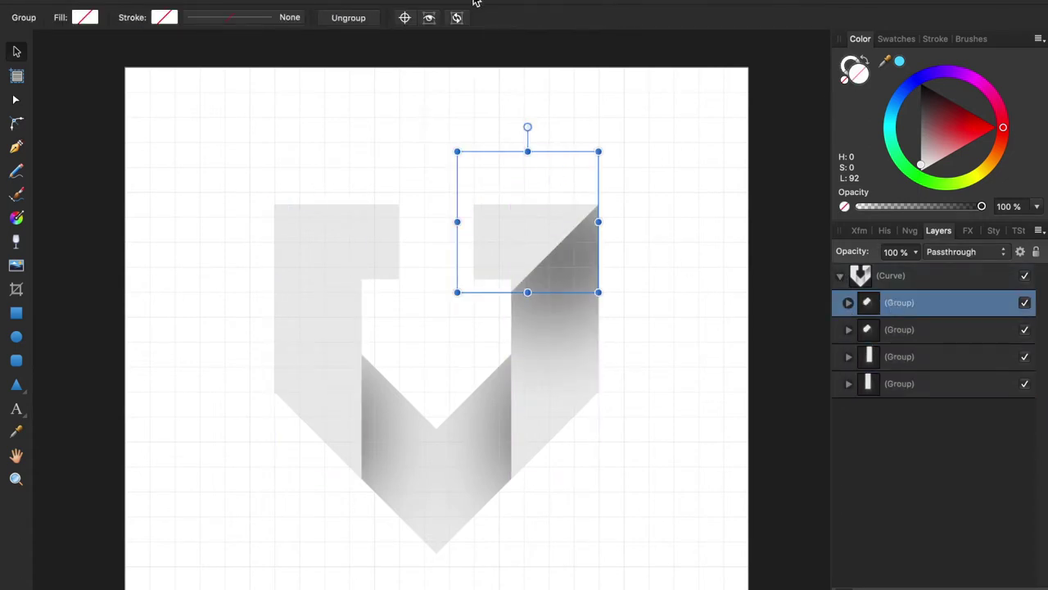
{"action": "left_click", "coordinate": [457, 17]}
{"action": "left_click", "coordinate": [457, 17]}
{"action": "key", "text": "ctrl+z"}
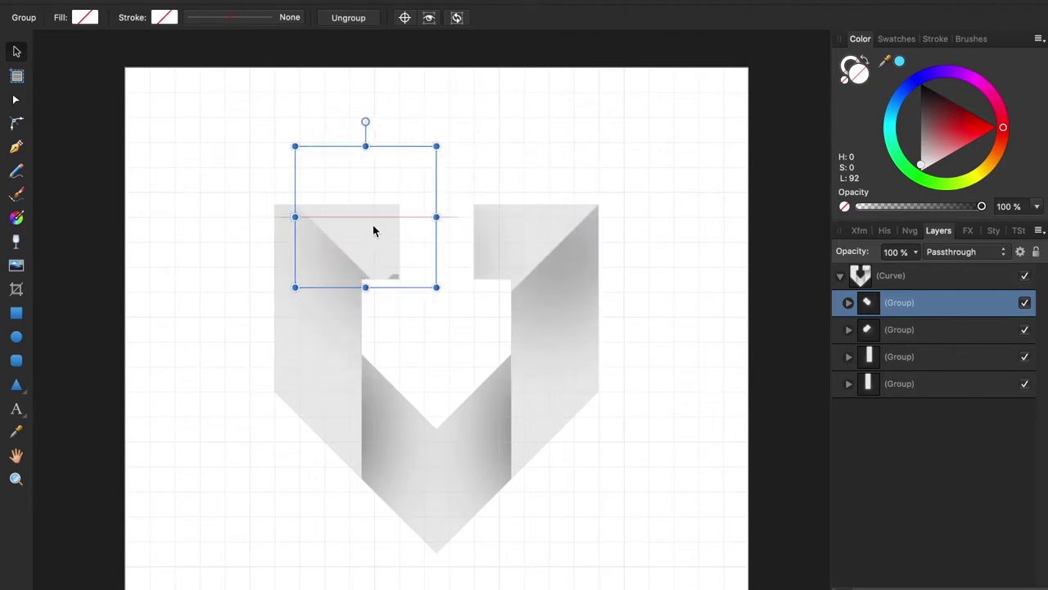
{"action": "left_click_drag", "start_coordinate": [348, 241], "coordinate": [355, 235]}
{"action": "scroll", "coordinate": [357, 235], "scroll_direction": "up", "scroll_amount": 5}
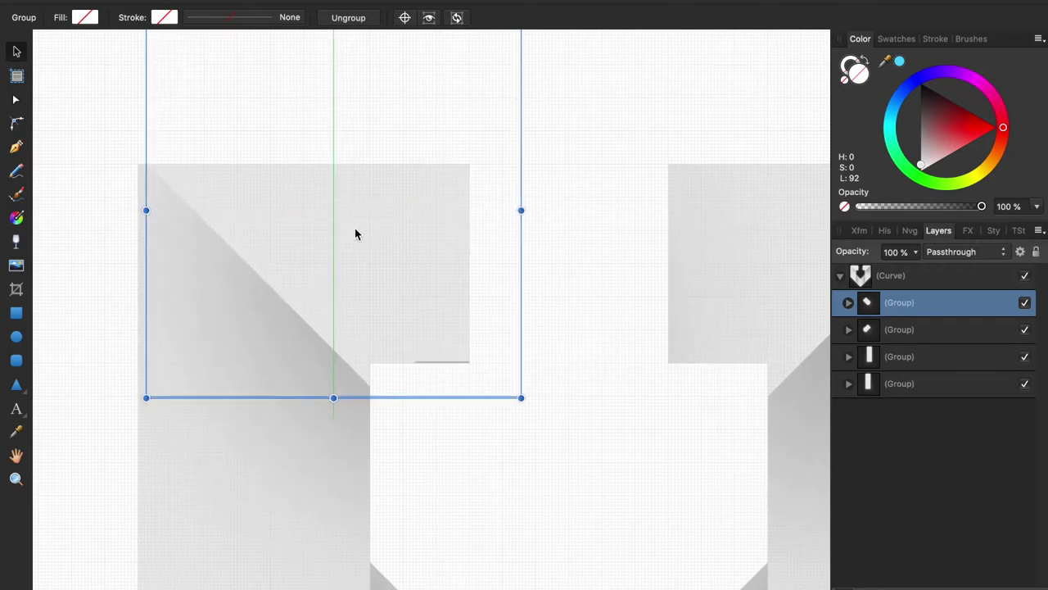
{"action": "left_click", "coordinate": [848, 302]}
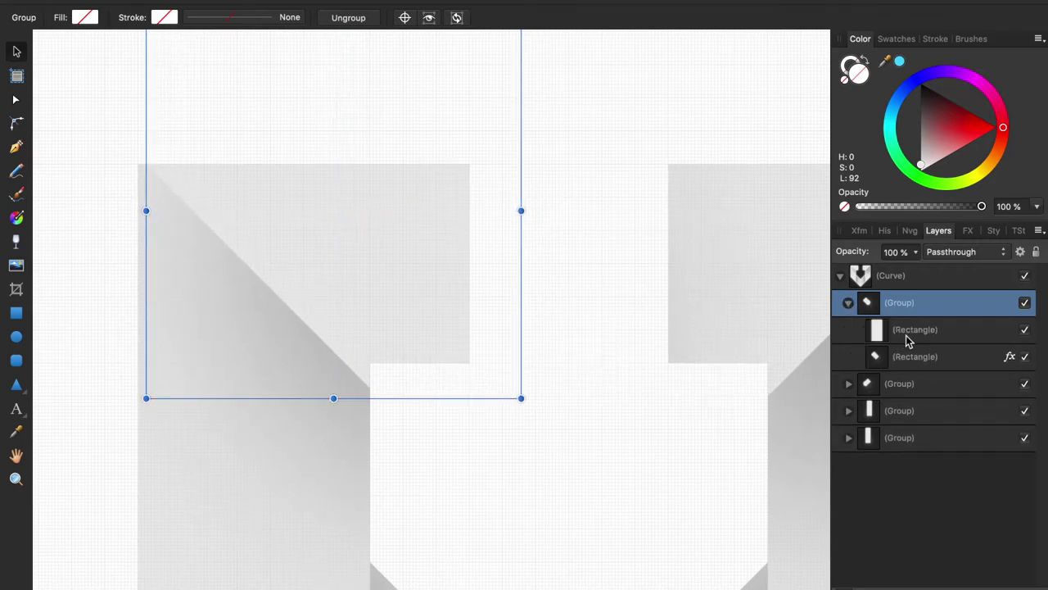
{"action": "key", "text": "Delete"}
Widen the tilted rectangle inside the tilted-shadow group slightly.
{"action": "left_click", "coordinate": [849, 302]}
{"action": "left_click", "coordinate": [848, 302]}
{"action": "left_click", "coordinate": [915, 356]}
{"action": "scroll", "coordinate": [557, 385], "scroll_direction": "right", "scroll_amount": 5}
{"action": "left_click_drag", "start_coordinate": [674, 256], "coordinate": [667, 253]}
{"action": "left_click_drag", "start_coordinate": [519, 96], "coordinate": [520, 98]}
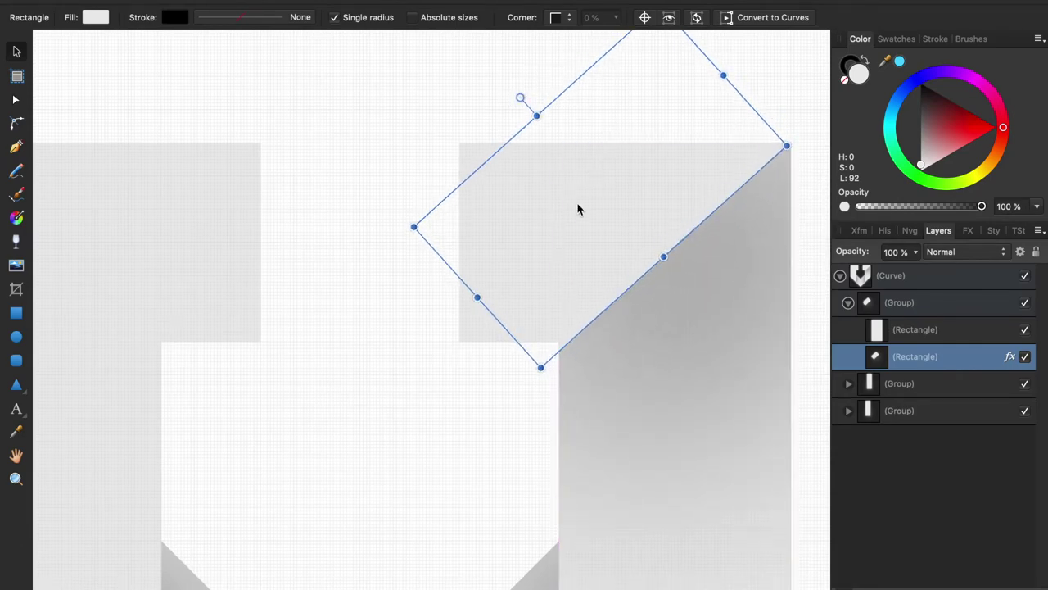
Nudge the tilted rectangle up so its corner sits on the right arm's edge.
{"action": "left_click_drag", "start_coordinate": [577, 209], "coordinate": [582, 192]}
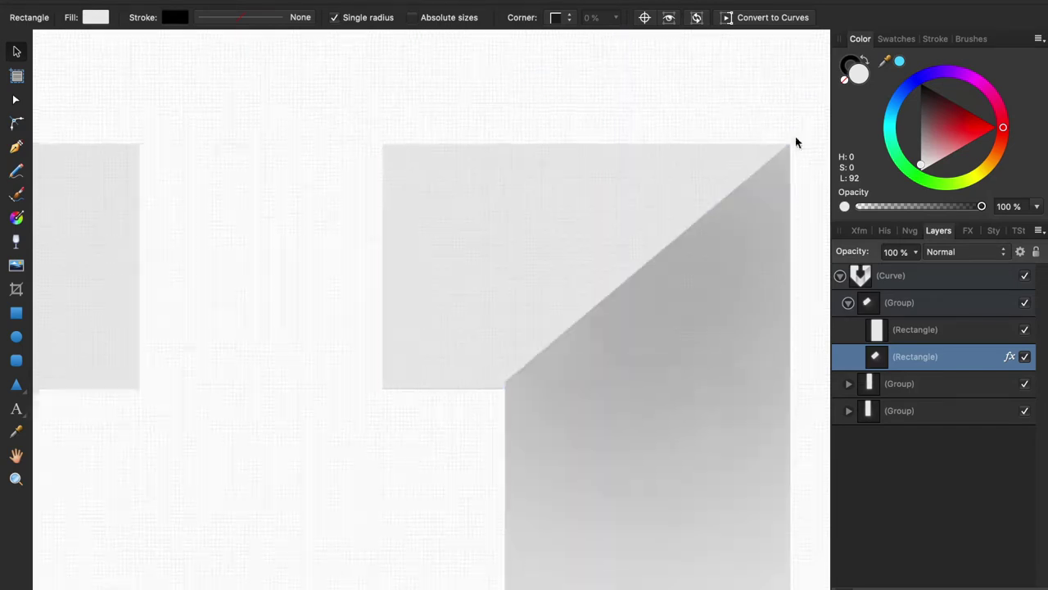
{"action": "scroll", "coordinate": [795, 143], "scroll_direction": "up", "scroll_amount": 3}
{"action": "scroll", "coordinate": [783, 123], "scroll_direction": "up", "scroll_amount": 2}
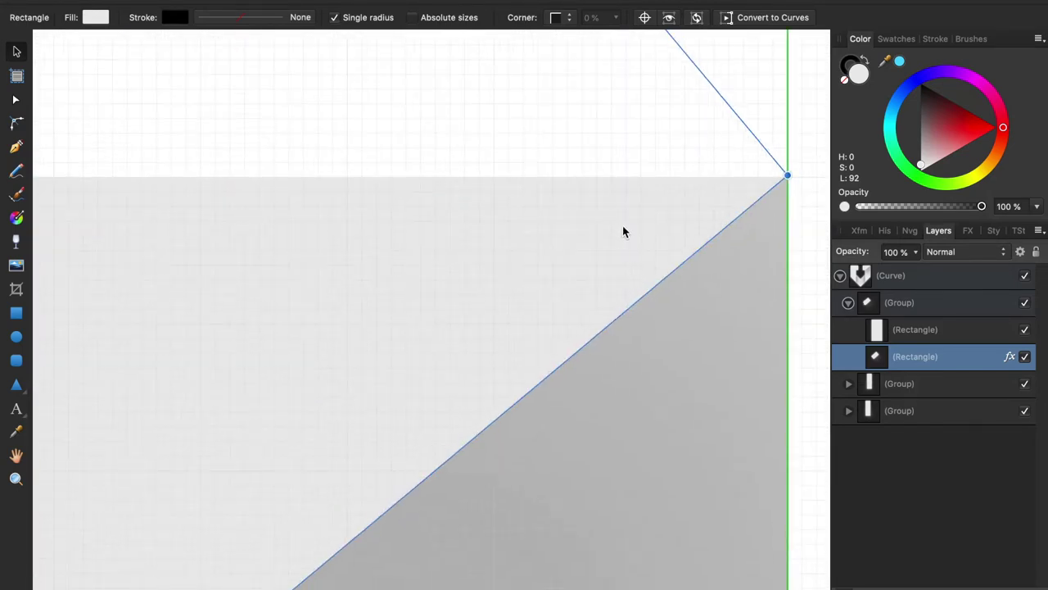
{"action": "scroll", "coordinate": [622, 232], "scroll_direction": "down", "scroll_amount": 2}
{"action": "scroll", "coordinate": [622, 232], "scroll_direction": "down", "scroll_amount": 3}
{"action": "scroll", "coordinate": [622, 232], "scroll_direction": "down", "scroll_amount": 3}
{"action": "scroll", "coordinate": [617, 246], "scroll_direction": "up", "scroll_amount": 5}
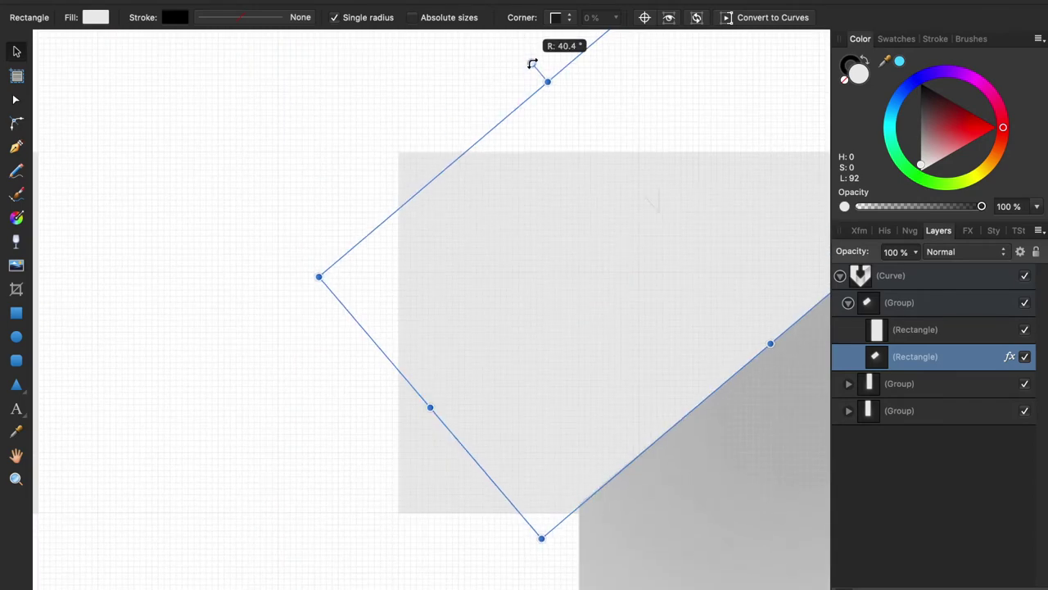
{"action": "scroll", "coordinate": [620, 183], "scroll_direction": "right", "scroll_amount": 5}
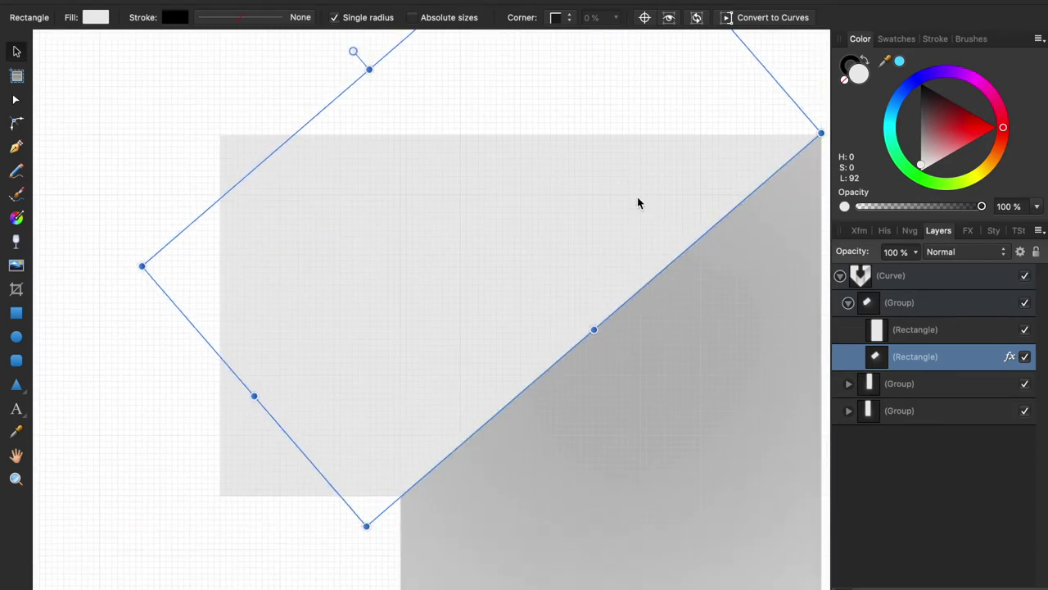
{"action": "scroll", "coordinate": [639, 203], "scroll_direction": "right", "scroll_amount": 4}
{"action": "scroll", "coordinate": [647, 202], "scroll_direction": "up", "scroll_amount": 2}
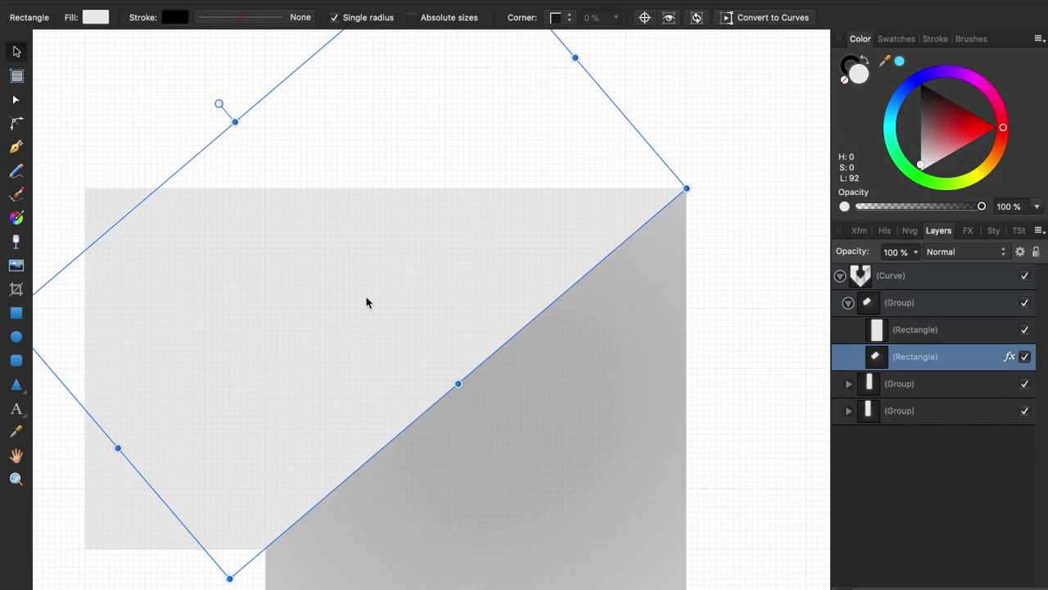
{"action": "left_click_drag", "start_coordinate": [368, 300], "coordinate": [366, 298]}
Rotate the fold rectangle to about 40.9°, aligned with the block's inner corner.
{"action": "scroll", "coordinate": [702, 185], "scroll_direction": "up", "scroll_amount": 3}
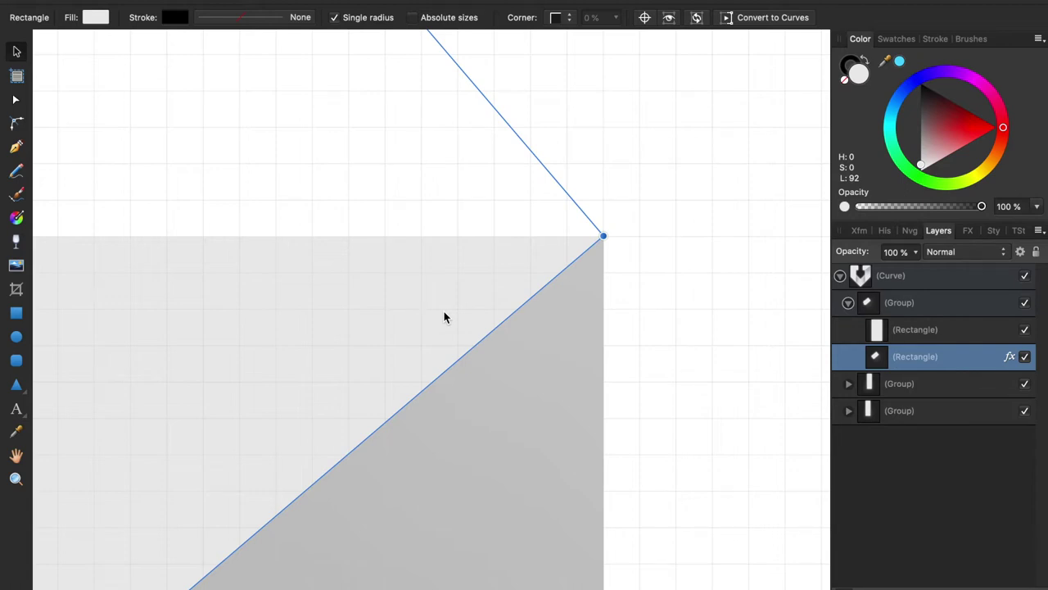
{"action": "scroll", "coordinate": [444, 317], "scroll_direction": "down", "scroll_amount": 3}
{"action": "scroll", "coordinate": [444, 317], "scroll_direction": "down", "scroll_amount": 3}
{"action": "scroll", "coordinate": [444, 318], "scroll_direction": "down", "scroll_amount": 3}
{"action": "scroll", "coordinate": [421, 204], "scroll_direction": "up", "scroll_amount": 3}
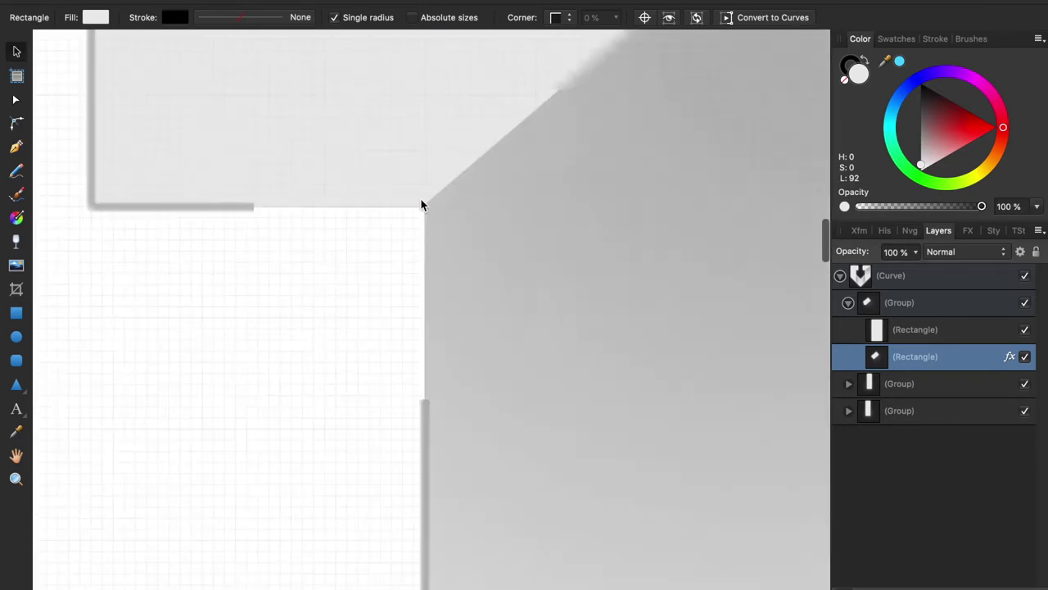
{"action": "scroll", "coordinate": [421, 204], "scroll_direction": "up", "scroll_amount": 3}
{"action": "scroll", "coordinate": [421, 203], "scroll_direction": "up", "scroll_amount": 3}
{"action": "left_click_drag", "start_coordinate": [372, 97], "coordinate": [370, 96]}
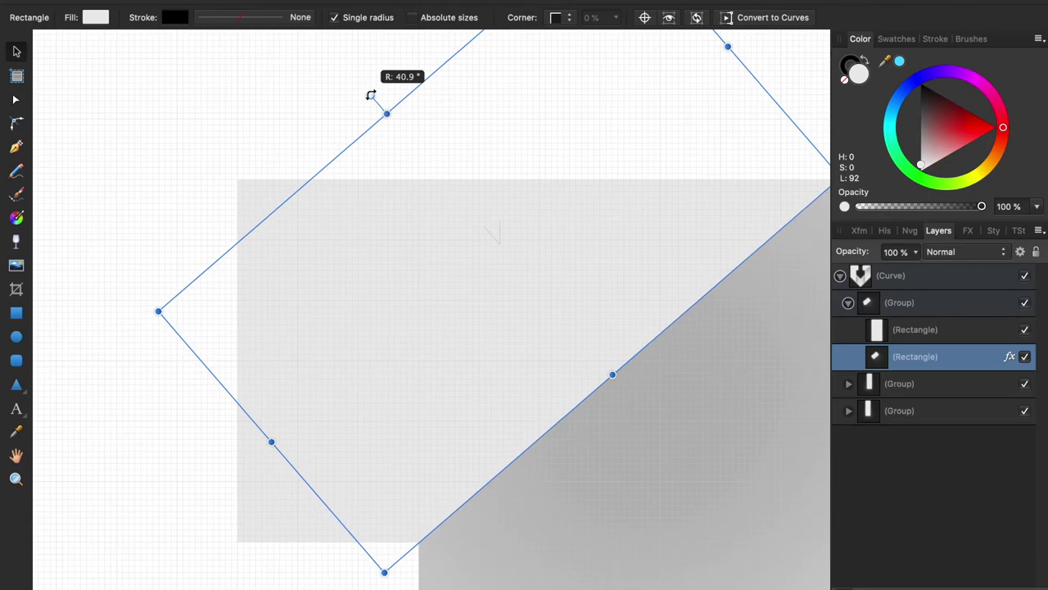
{"action": "scroll", "coordinate": [524, 264], "scroll_direction": "right", "scroll_amount": 2}
{"action": "scroll", "coordinate": [524, 264], "scroll_direction": "down", "scroll_amount": 1}
{"action": "left_click_drag", "start_coordinate": [288, 73], "coordinate": [292, 71]}
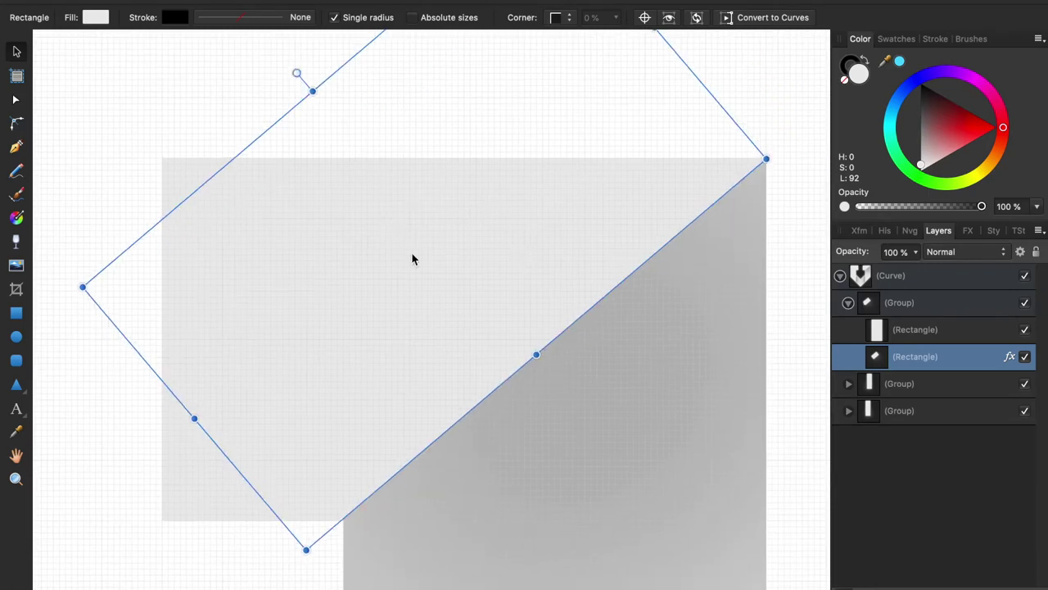
{"action": "scroll", "coordinate": [415, 257], "scroll_direction": "up", "scroll_amount": 3}
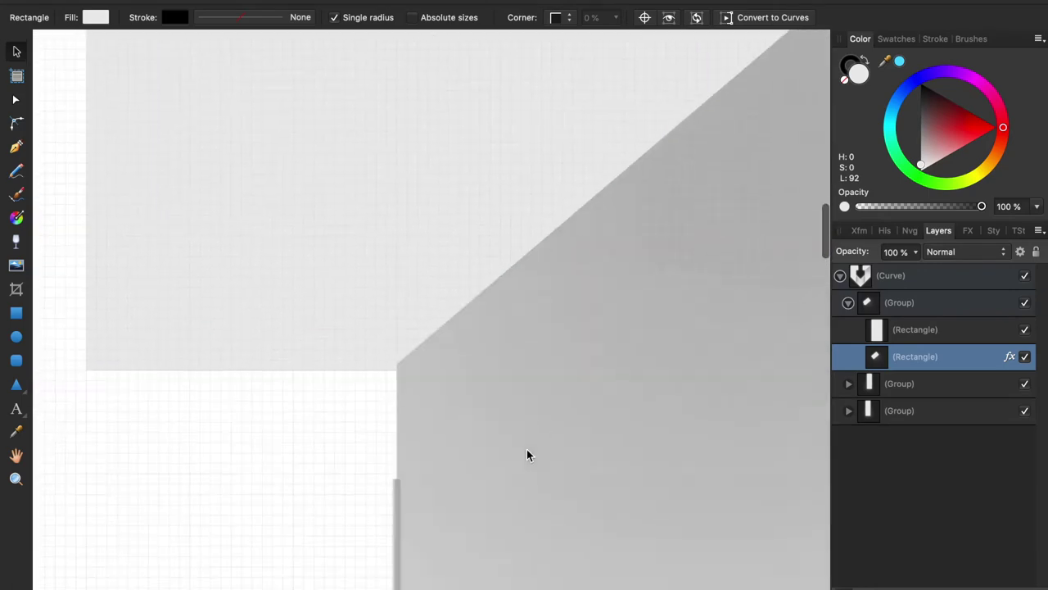
{"action": "scroll", "coordinate": [526, 449], "scroll_direction": "down", "scroll_amount": 2}
{"action": "scroll", "coordinate": [526, 450], "scroll_direction": "down", "scroll_amount": 2}
{"action": "scroll", "coordinate": [527, 451], "scroll_direction": "down", "scroll_amount": 1}
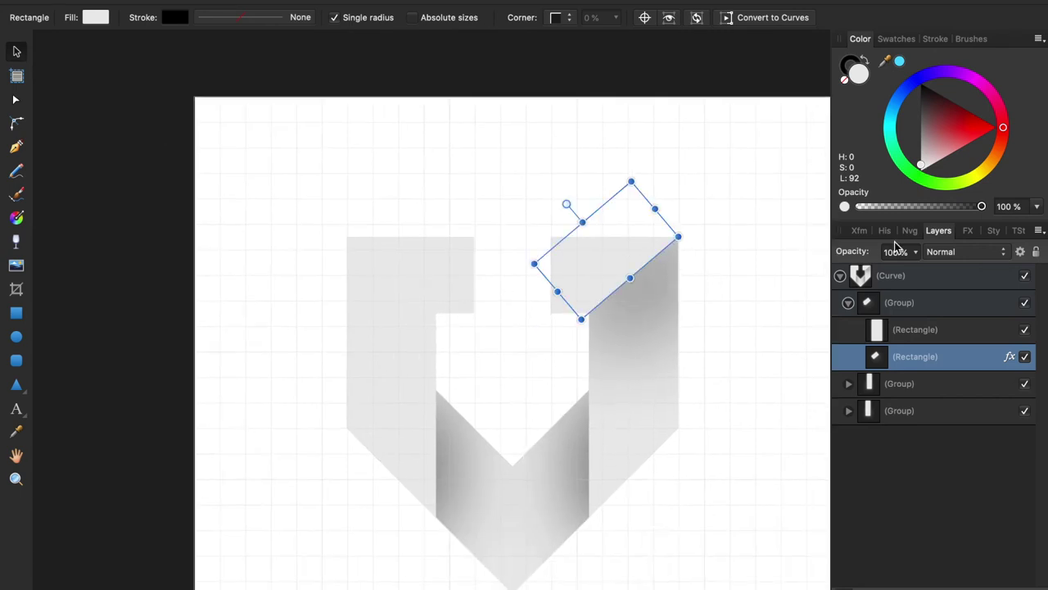
Reduce the fold rectangle's outer shadow radius to 77.6 px.
{"action": "left_click", "coordinate": [967, 230]}
{"action": "left_click_drag", "start_coordinate": [986, 382], "coordinate": [984, 385]}
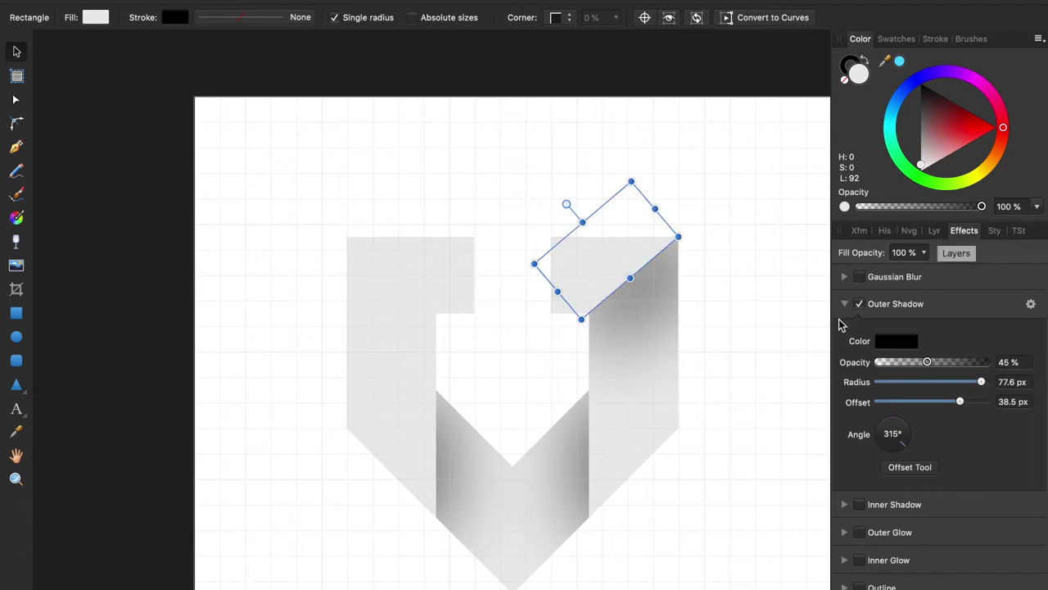
{"action": "scroll", "coordinate": [750, 380], "scroll_direction": "down", "scroll_amount": 2}
Duplicate the right fold group, move the copy onto the left arm's top and nudge it into alignment.
{"action": "left_click", "coordinate": [934, 230]}
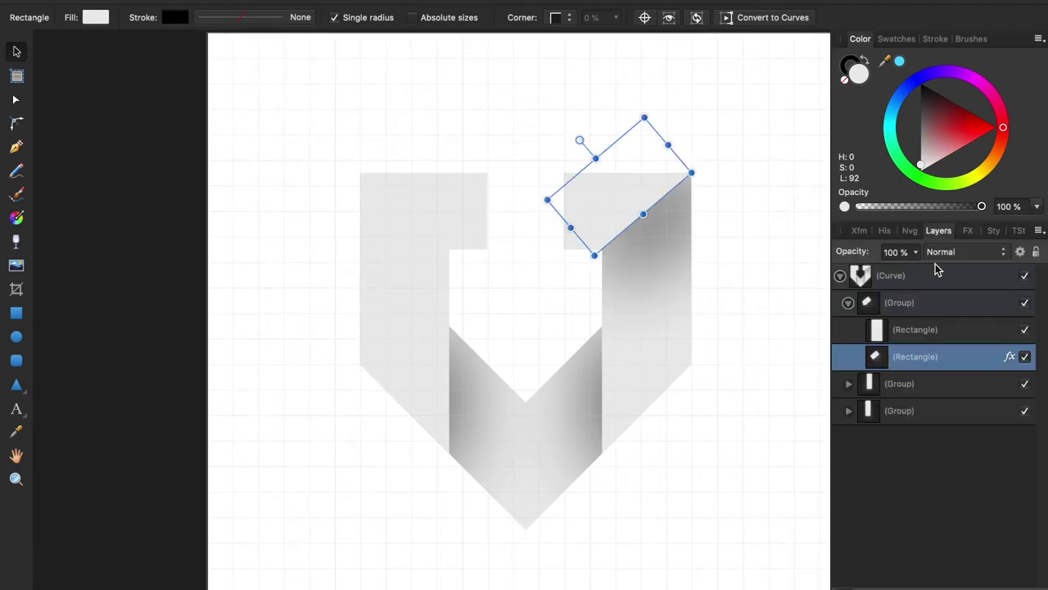
{"action": "left_click", "coordinate": [849, 302]}
{"action": "key", "text": "ctrl+j"}
{"action": "mouse_move", "coordinate": [649, 215]}
{"action": "left_mouse_down"}
{"action": "mouse_move", "coordinate": [446, 215]}
{"action": "mouse_move", "coordinate": [461, 215]}
{"action": "left_mouse_up"}
{"action": "scroll", "coordinate": [461, 215], "scroll_direction": "up", "scroll_amount": 2}
{"action": "scroll", "coordinate": [461, 216], "scroll_direction": "up", "scroll_amount": 4}
{"action": "key", "text": "Right"}
{"action": "key", "text": "Down"}
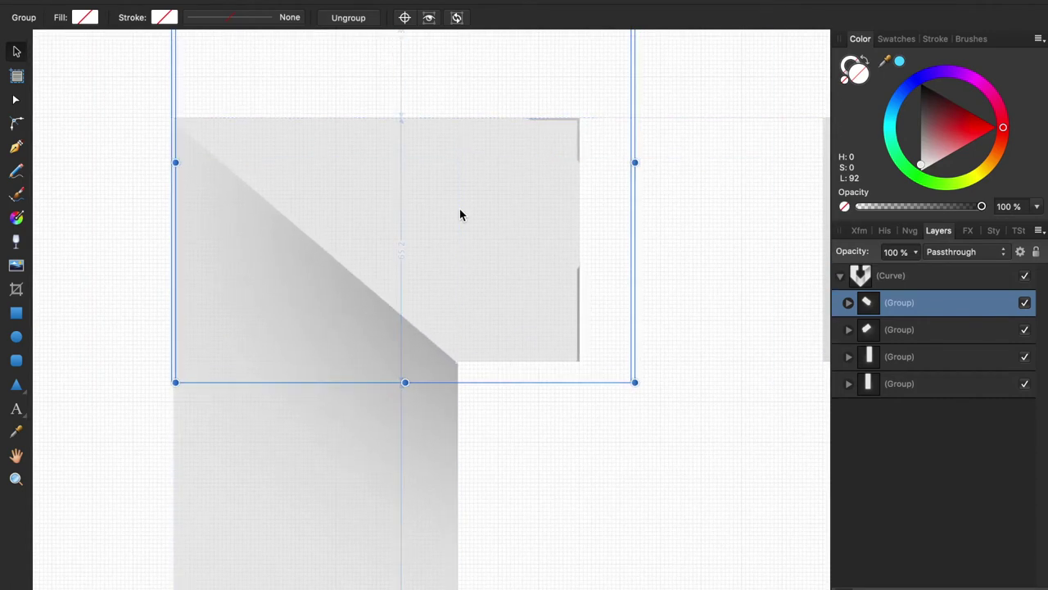
{"action": "left_click", "coordinate": [848, 303]}
{"action": "left_click", "coordinate": [900, 329]}
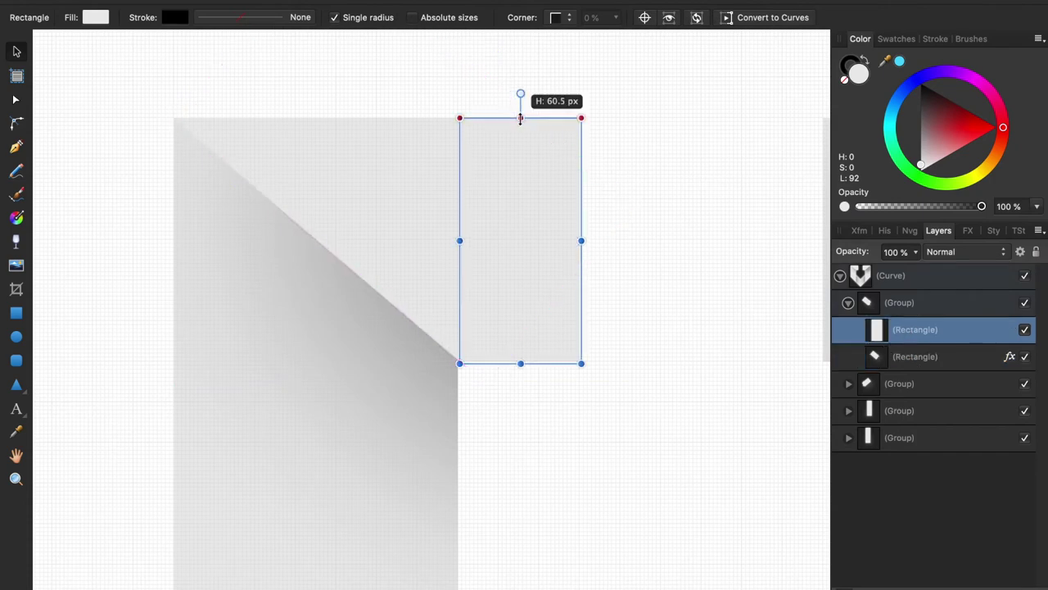
{"action": "scroll", "coordinate": [569, 395], "scroll_direction": "right", "scroll_amount": 5}
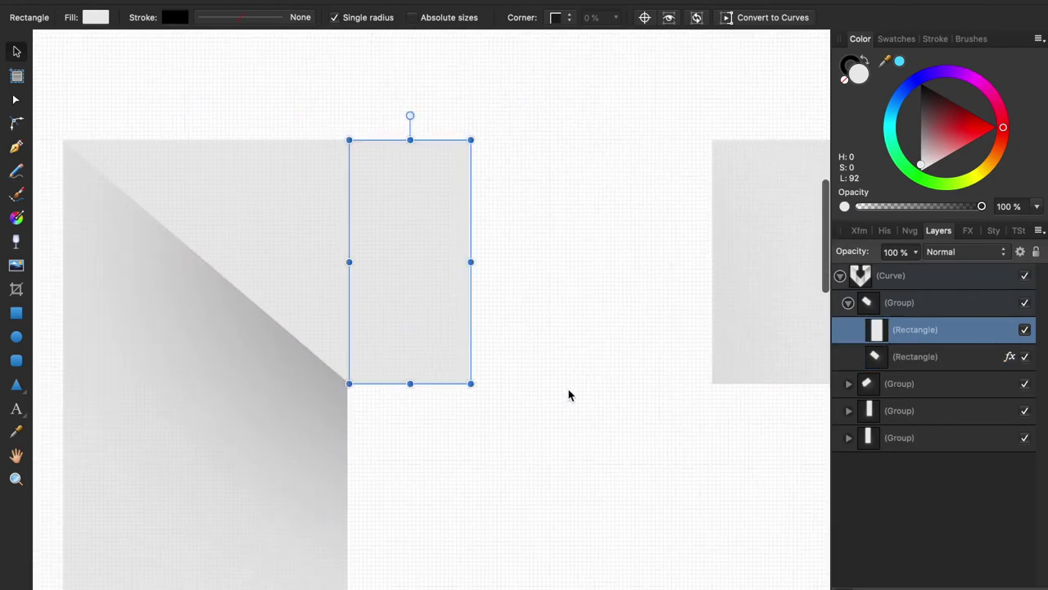
{"action": "scroll", "coordinate": [569, 395], "scroll_direction": "left", "scroll_amount": 3}
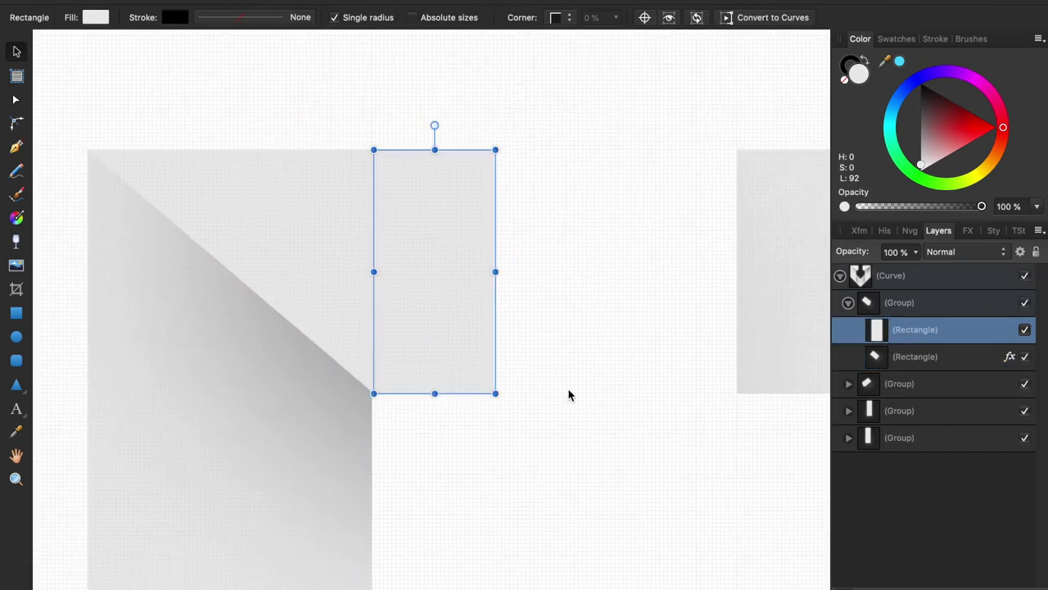
{"action": "left_click", "coordinate": [354, 289]}
{"action": "scroll", "coordinate": [354, 293], "scroll_direction": "left", "scroll_amount": 10}
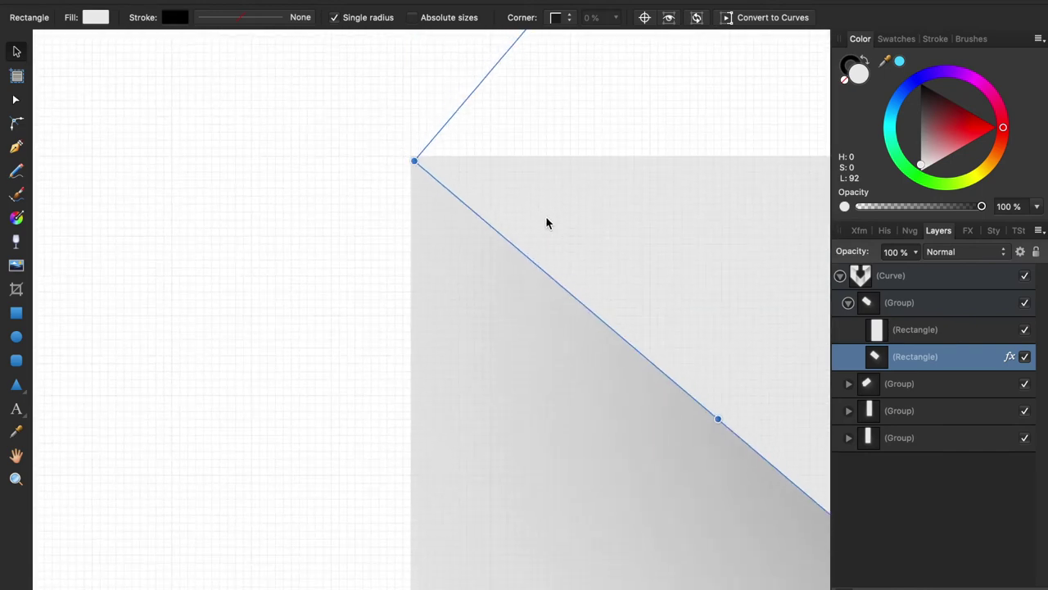
{"action": "left_click", "coordinate": [915, 329]}
{"action": "left_click", "coordinate": [900, 302]}
{"action": "left_click", "coordinate": [849, 302]}
{"action": "left_click", "coordinate": [914, 356]}
{"action": "scroll", "coordinate": [596, 241], "scroll_direction": "right", "scroll_amount": 10}
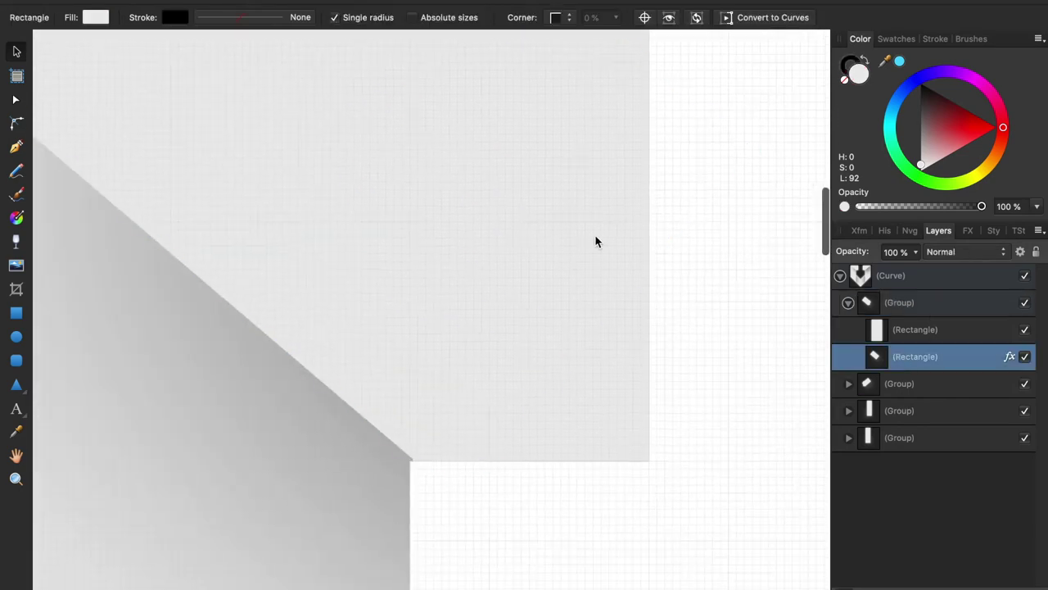
{"action": "scroll", "coordinate": [557, 257], "scroll_direction": "up", "scroll_amount": 3}
{"action": "left_click", "coordinate": [562, 266]}
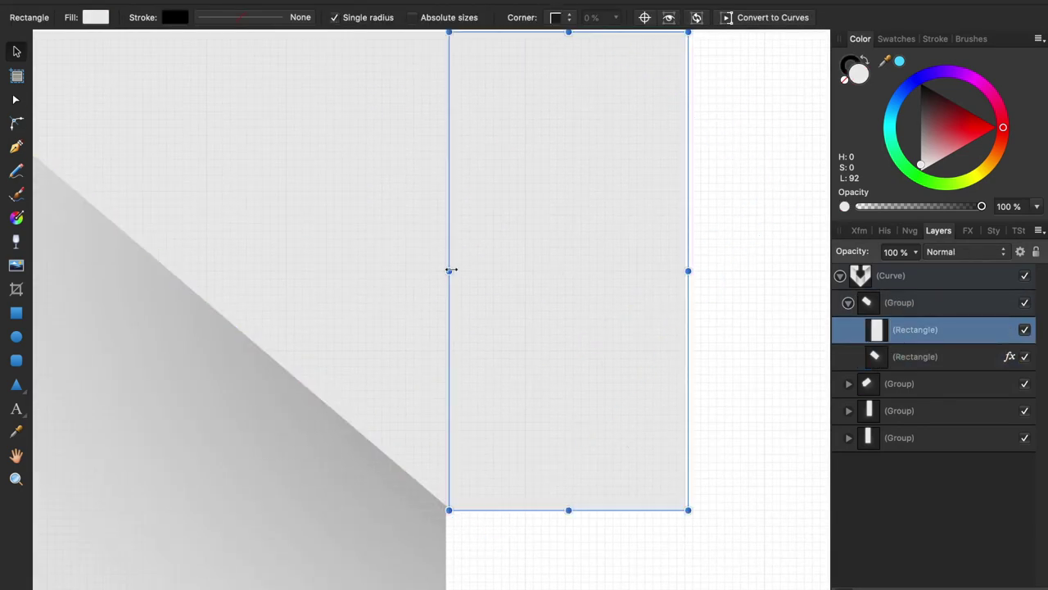
{"action": "scroll", "coordinate": [741, 479], "scroll_direction": "right", "scroll_amount": 5}
{"action": "scroll", "coordinate": [741, 479], "scroll_direction": "down", "scroll_amount": 2}
{"action": "scroll", "coordinate": [741, 475], "scroll_direction": "down", "scroll_amount": 2}
{"action": "scroll", "coordinate": [741, 475], "scroll_direction": "down", "scroll_amount": 2}
{"action": "scroll", "coordinate": [741, 479], "scroll_direction": "down", "scroll_amount": 1}
{"action": "left_click", "coordinate": [741, 482]}
{"action": "scroll", "coordinate": [741, 482], "scroll_direction": "right", "scroll_amount": 5}
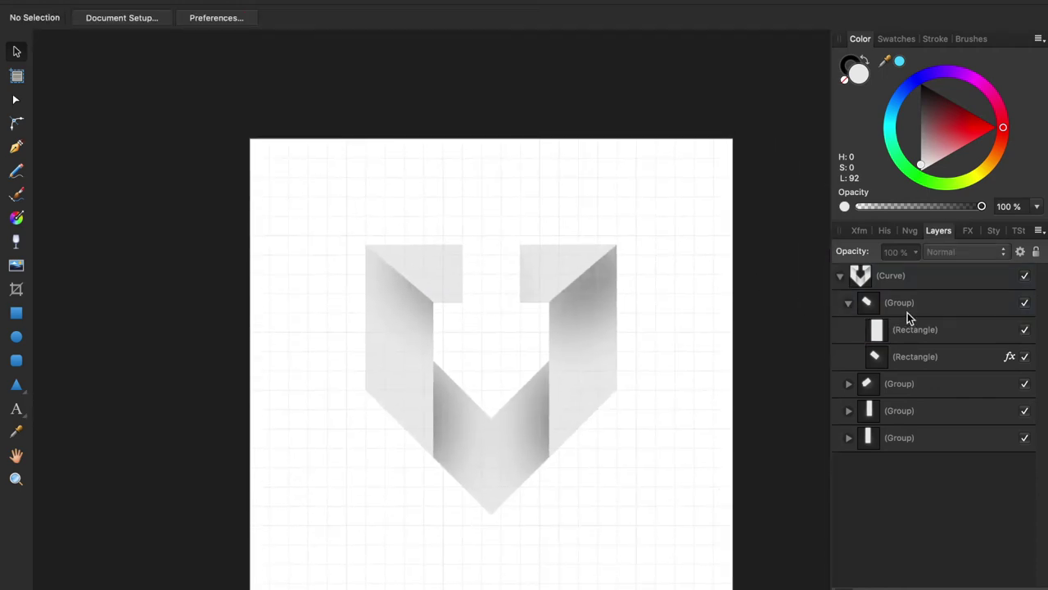
Turn the left fold's outer shadow to 225°.
{"action": "left_click", "coordinate": [915, 357]}
{"action": "left_click", "coordinate": [849, 302]}
{"action": "left_click", "coordinate": [848, 329]}
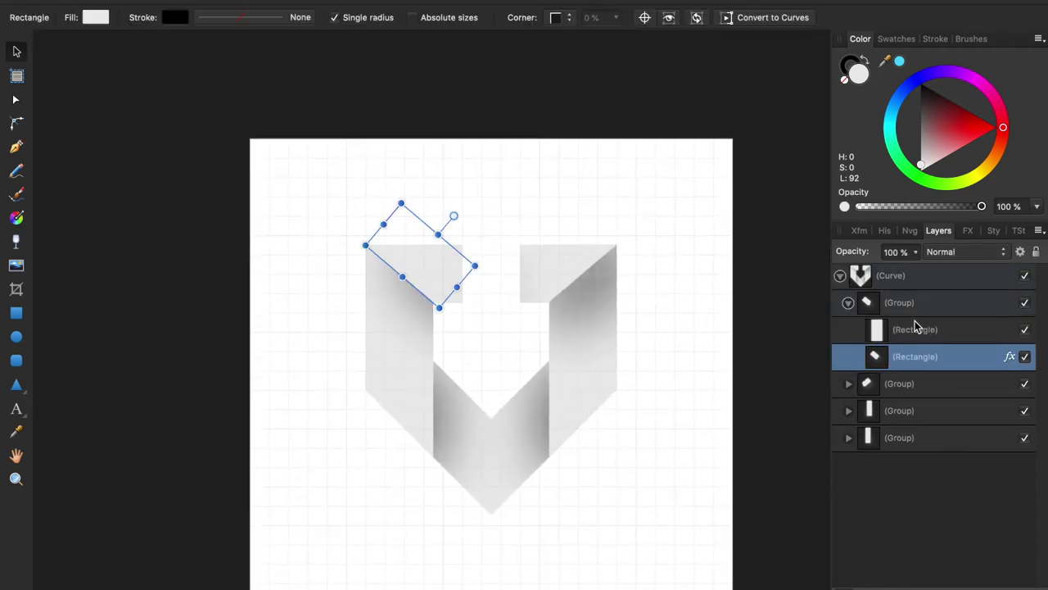
{"action": "left_click", "coordinate": [924, 343]}
{"action": "left_click_drag", "start_coordinate": [901, 449], "coordinate": [879, 456]}
{"action": "left_click", "coordinate": [666, 456]}
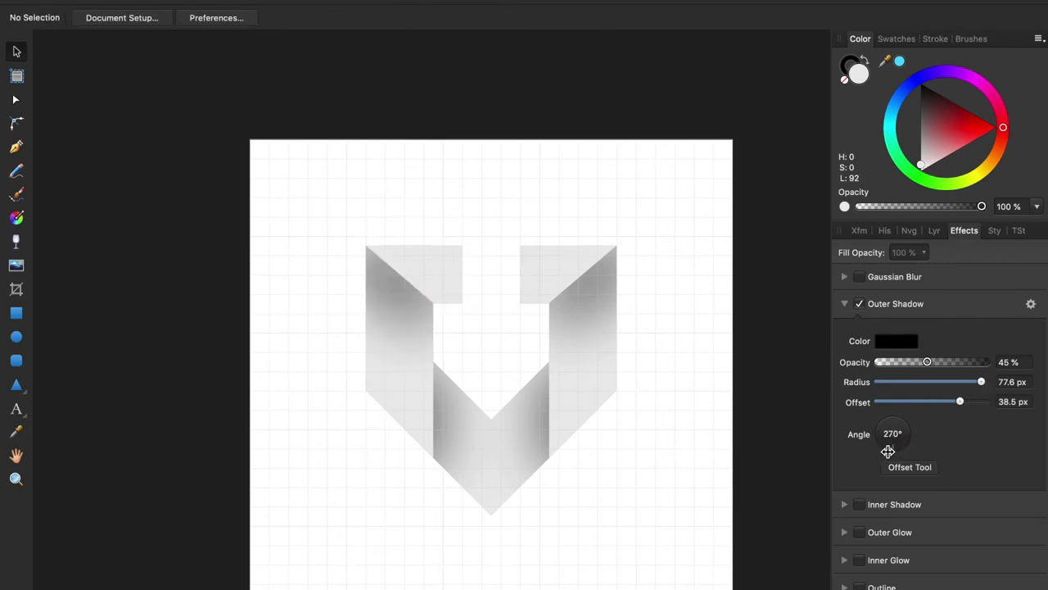
Turn the right fold's outer shadow to 270°.
{"action": "left_click", "coordinate": [935, 230]}
{"action": "left_click", "coordinate": [915, 357]}
{"action": "left_click", "coordinate": [848, 302]}
{"action": "left_click", "coordinate": [849, 329]}
{"action": "left_click", "coordinate": [915, 356]}
{"action": "left_click", "coordinate": [964, 230]}
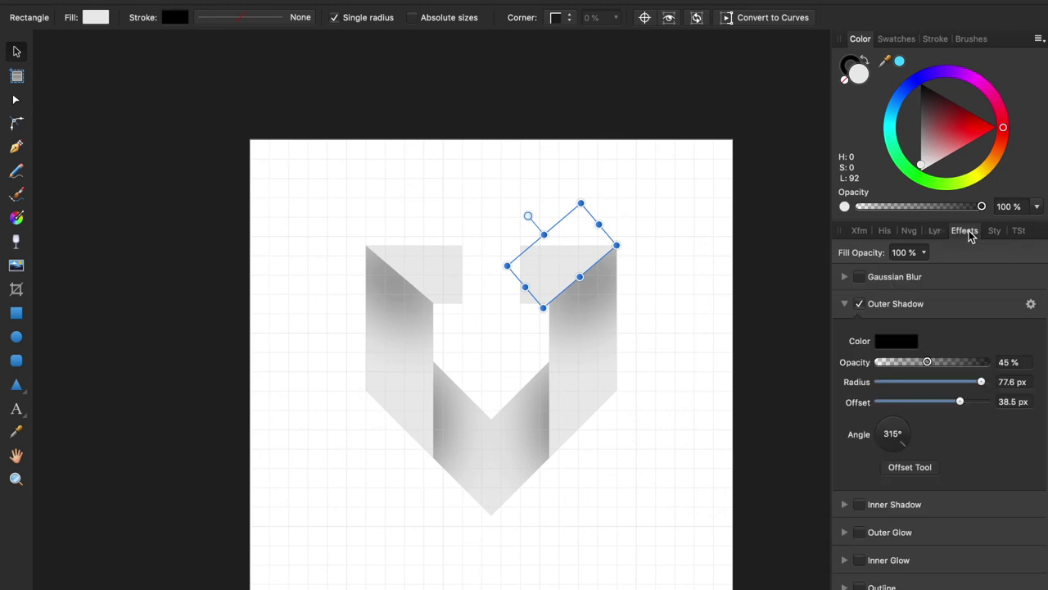
{"action": "left_click_drag", "start_coordinate": [901, 446], "coordinate": [894, 452]}
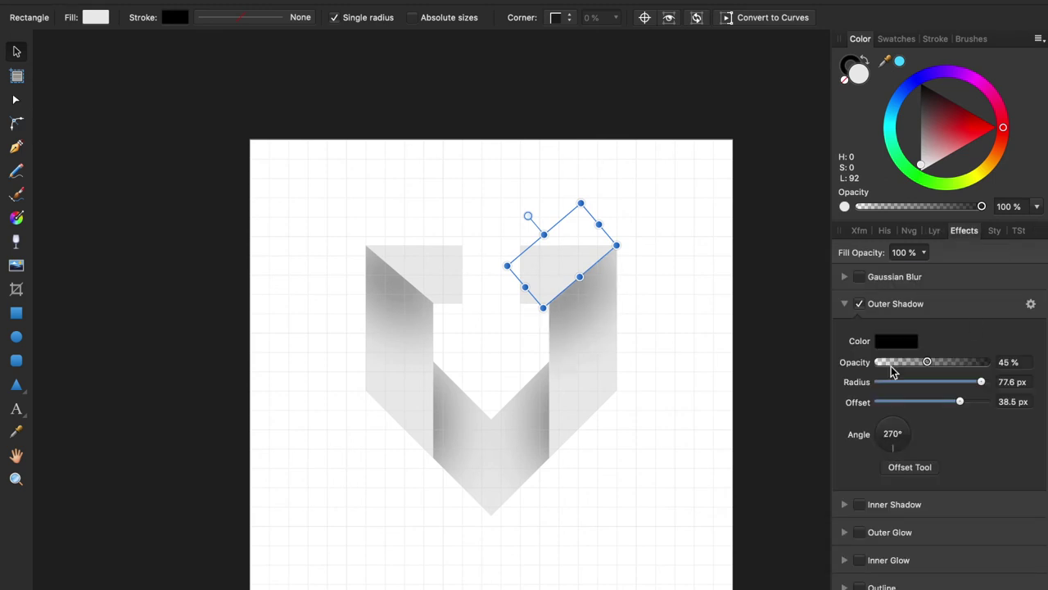
Recheck the left fold's shadow angle and collapse the fold groups in Layers.
{"action": "left_click", "coordinate": [935, 230]}
{"action": "left_click", "coordinate": [915, 302]}
{"action": "left_click", "coordinate": [848, 329]}
{"action": "left_click", "coordinate": [848, 303]}
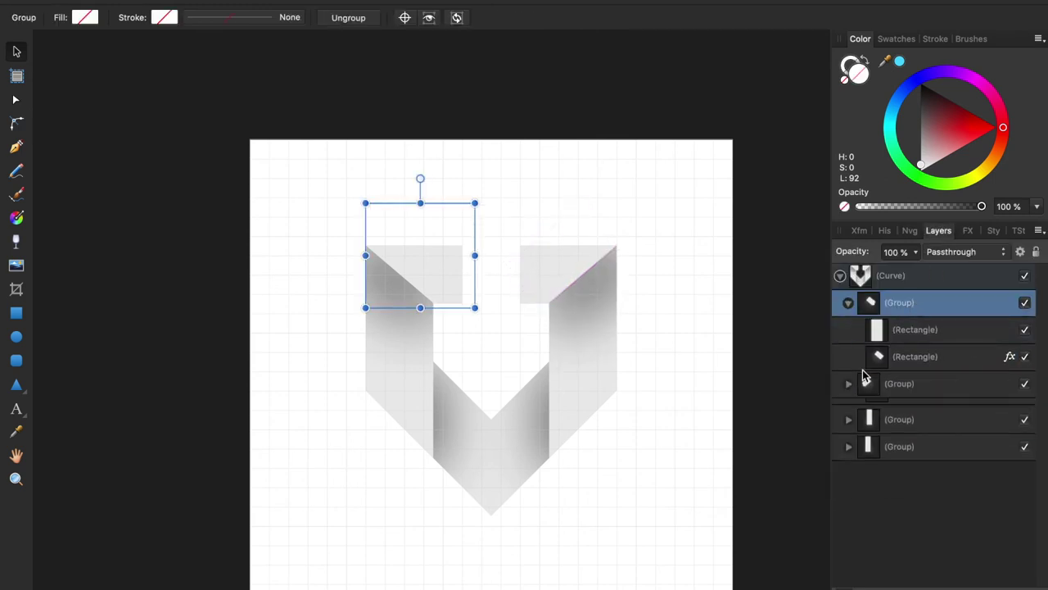
{"action": "left_click", "coordinate": [915, 357]}
{"action": "left_click", "coordinate": [965, 230]}
{"action": "left_click", "coordinate": [935, 230]}
{"action": "left_click", "coordinate": [782, 385]}
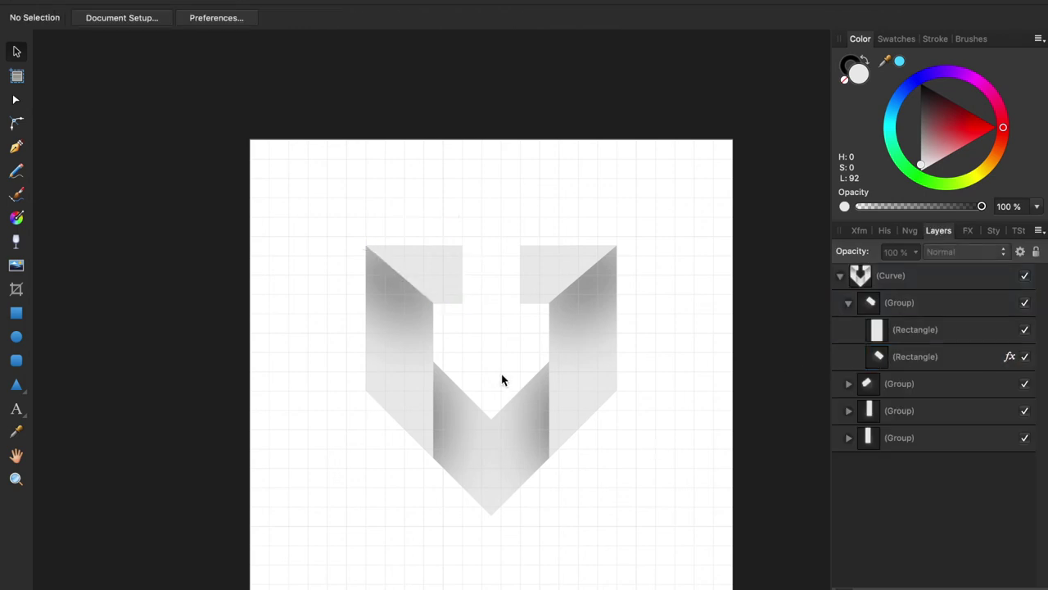
{"action": "scroll", "coordinate": [503, 379], "scroll_direction": "down", "scroll_amount": 2}
{"action": "left_click", "coordinate": [849, 302]}
{"action": "left_click", "coordinate": [914, 302]}
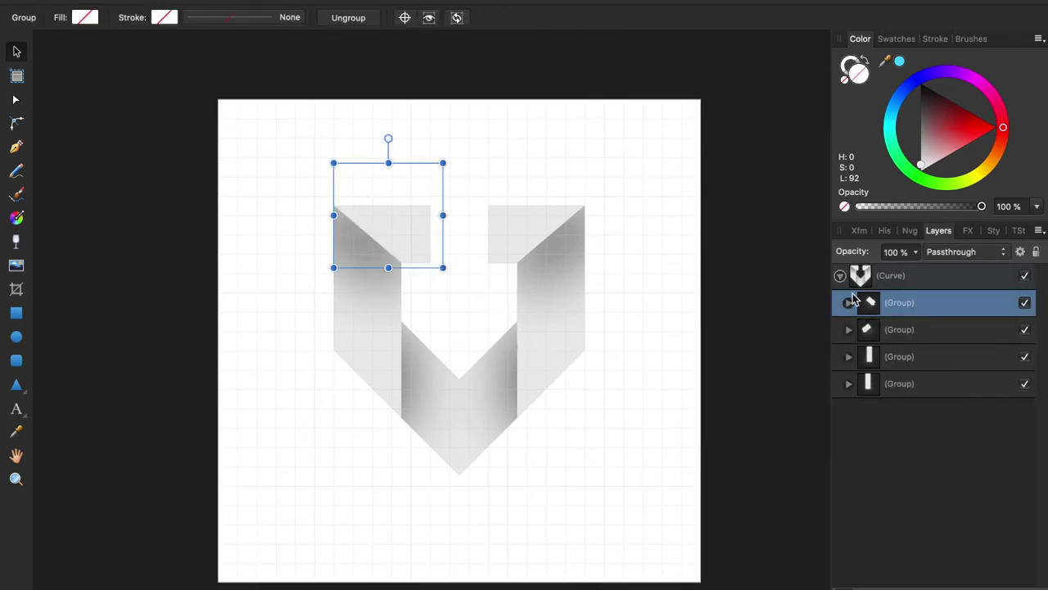
Fill the top and shadowed rectangles in the left and right fold groups cyan.
{"action": "left_click", "coordinate": [848, 302]}
{"action": "left_click", "coordinate": [912, 331]}
{"action": "left_click", "coordinate": [900, 62]}
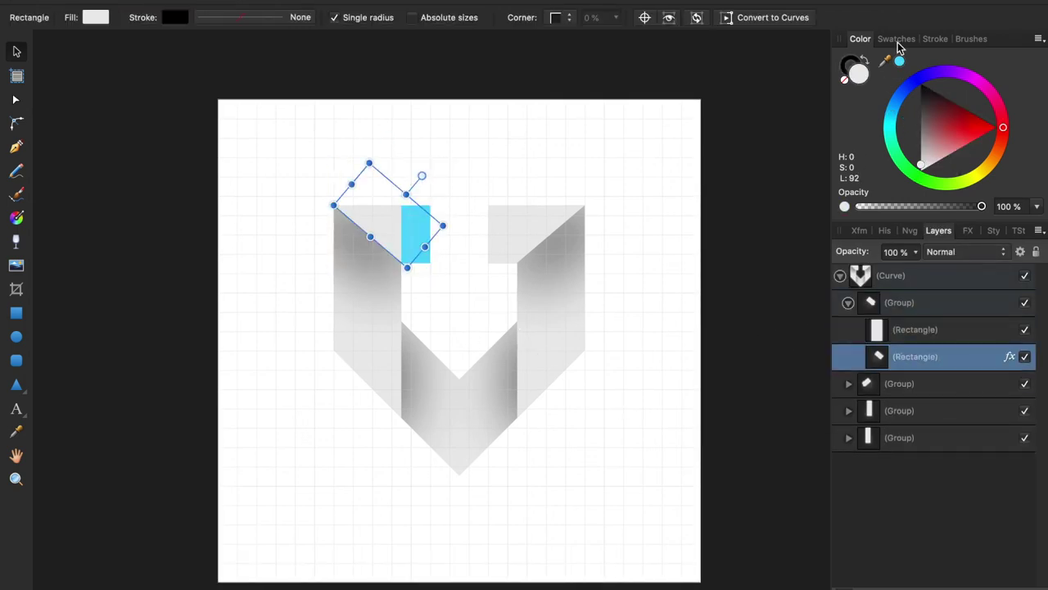
{"action": "left_click", "coordinate": [909, 358]}
{"action": "left_click", "coordinate": [849, 383]}
{"action": "left_click", "coordinate": [915, 410]}
{"action": "left_click", "coordinate": [900, 62]}
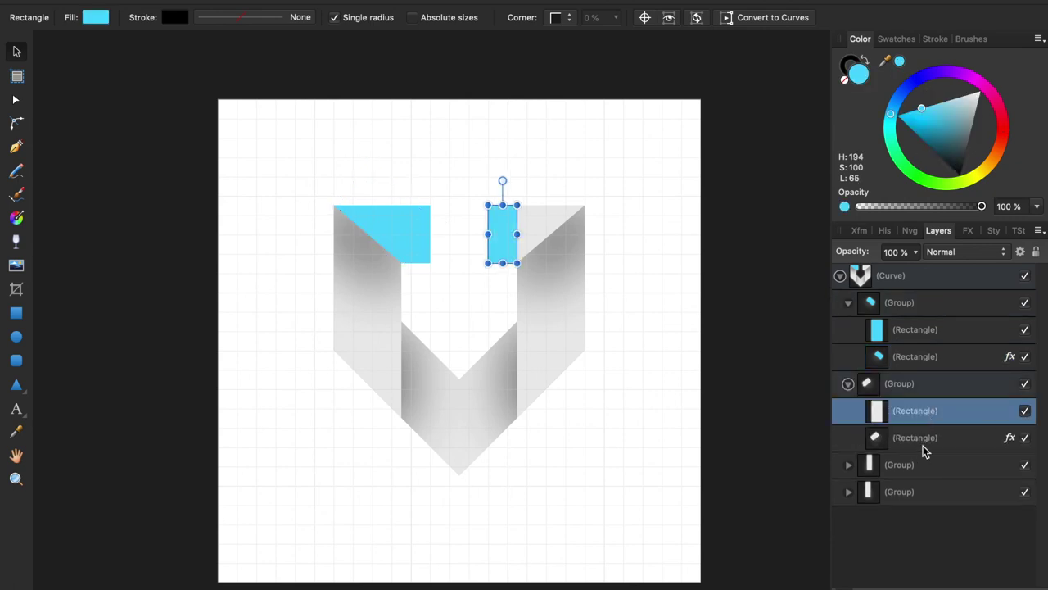
{"action": "left_click", "coordinate": [914, 437]}
{"action": "left_click", "coordinate": [900, 62]}
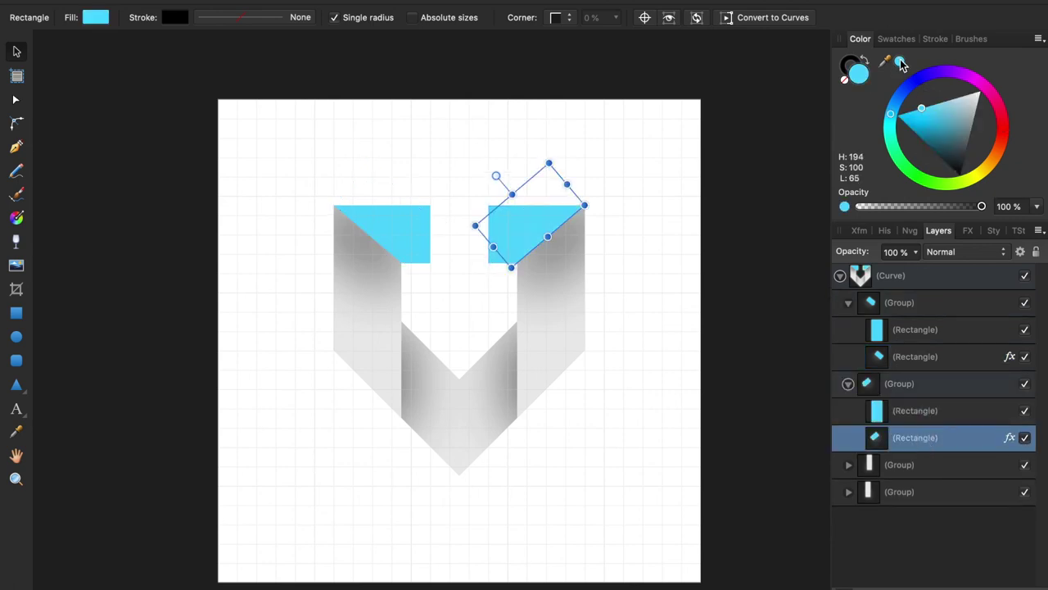
Fill the top and shadowed rectangles in the right and left arm groups cyan.
{"action": "left_click", "coordinate": [848, 464]}
{"action": "left_click", "coordinate": [915, 491]}
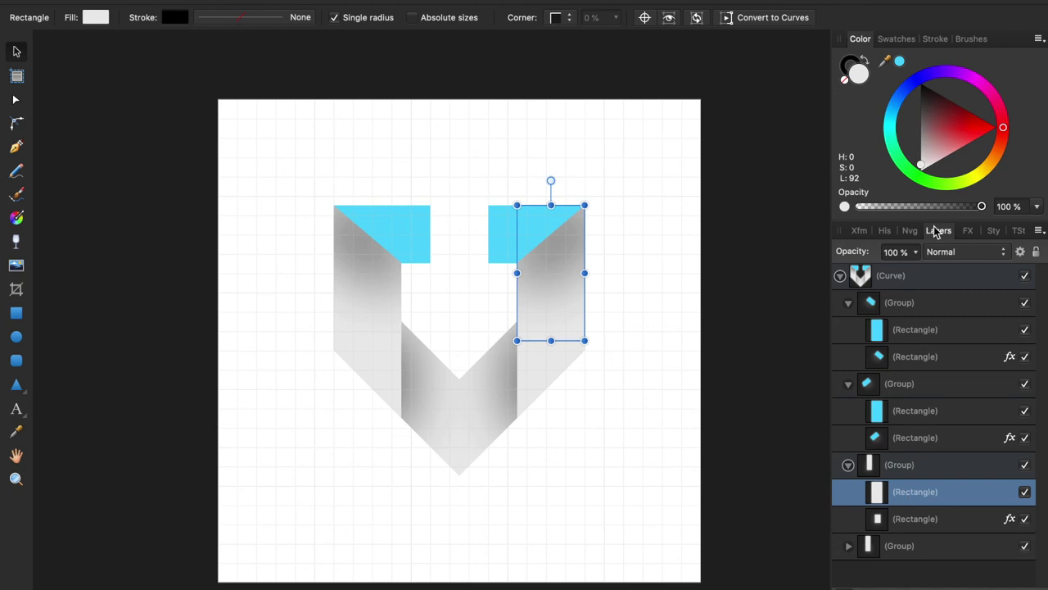
{"action": "left_click", "coordinate": [900, 63]}
{"action": "left_click", "coordinate": [915, 519]}
{"action": "left_click", "coordinate": [900, 62]}
{"action": "left_click", "coordinate": [848, 547]}
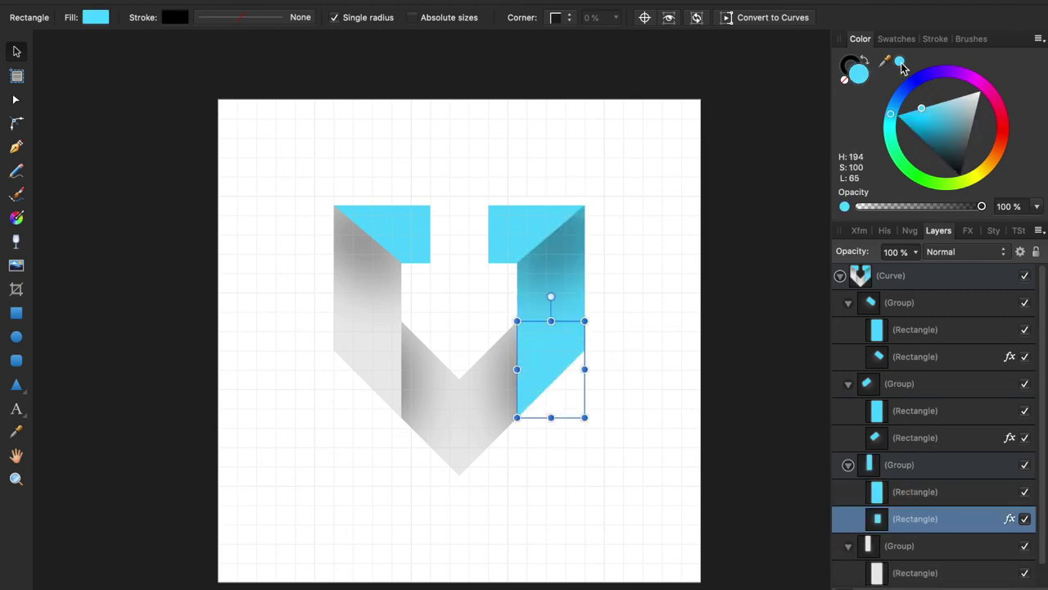
{"action": "scroll", "coordinate": [917, 432], "scroll_direction": "down", "scroll_amount": 2}
{"action": "left_click", "coordinate": [915, 548]}
{"action": "left_click", "coordinate": [900, 62]}
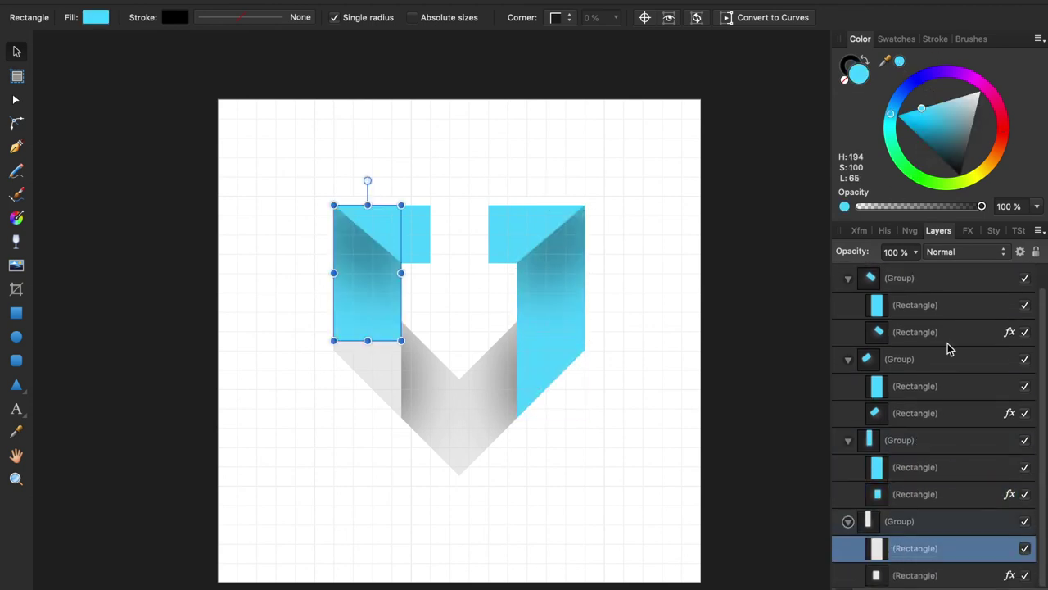
{"action": "left_click", "coordinate": [914, 574]}
{"action": "left_click", "coordinate": [900, 62]}
{"action": "scroll", "coordinate": [917, 409], "scroll_direction": "up", "scroll_amount": 2}
{"action": "left_click_drag", "start_coordinate": [900, 303], "coordinate": [890, 279]}
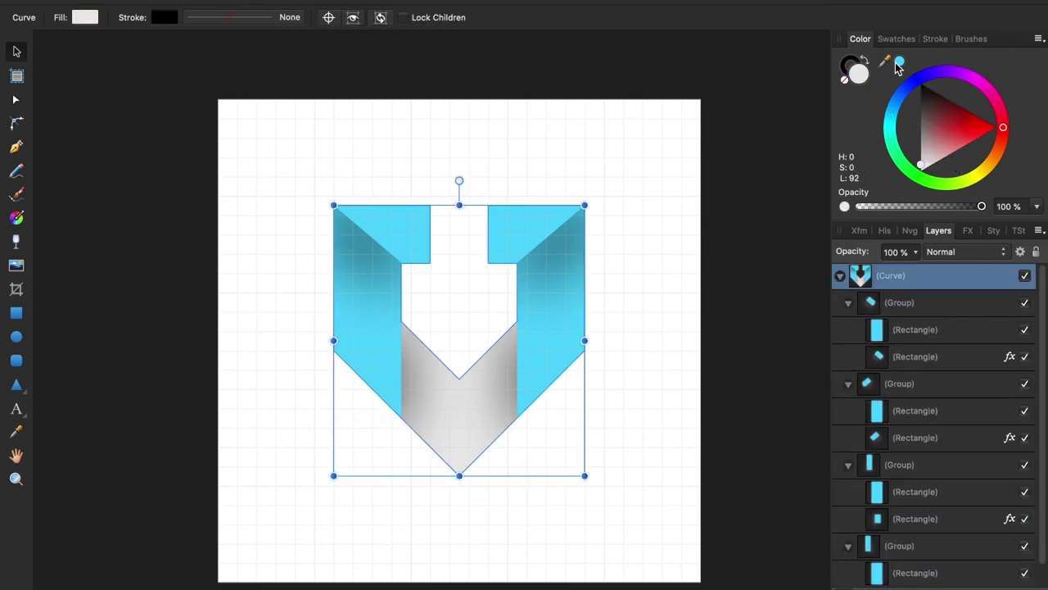
Hide the background grid, then enlarge the whole shield curve and centre it on the page.
{"action": "left_click", "coordinate": [609, 409]}
{"action": "key", "text": "ctrl+apostrophe"}
{"action": "left_click", "coordinate": [840, 275]}
{"action": "left_click", "coordinate": [434, 377]}
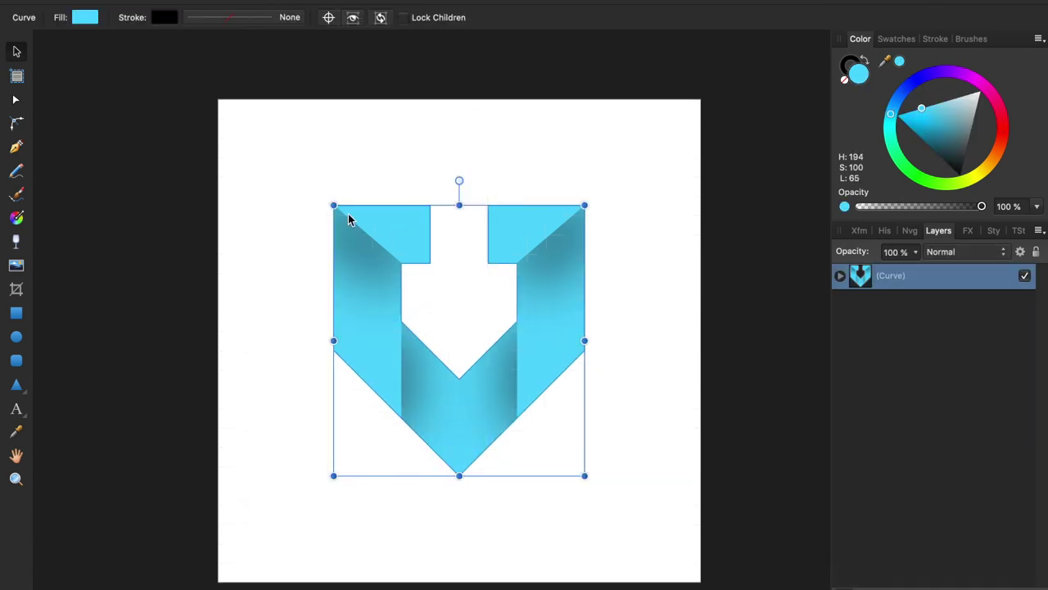
{"action": "left_click_drag", "start_coordinate": [332, 203], "coordinate": [274, 135]}
{"action": "left_click_drag", "start_coordinate": [440, 292], "coordinate": [473, 326]}
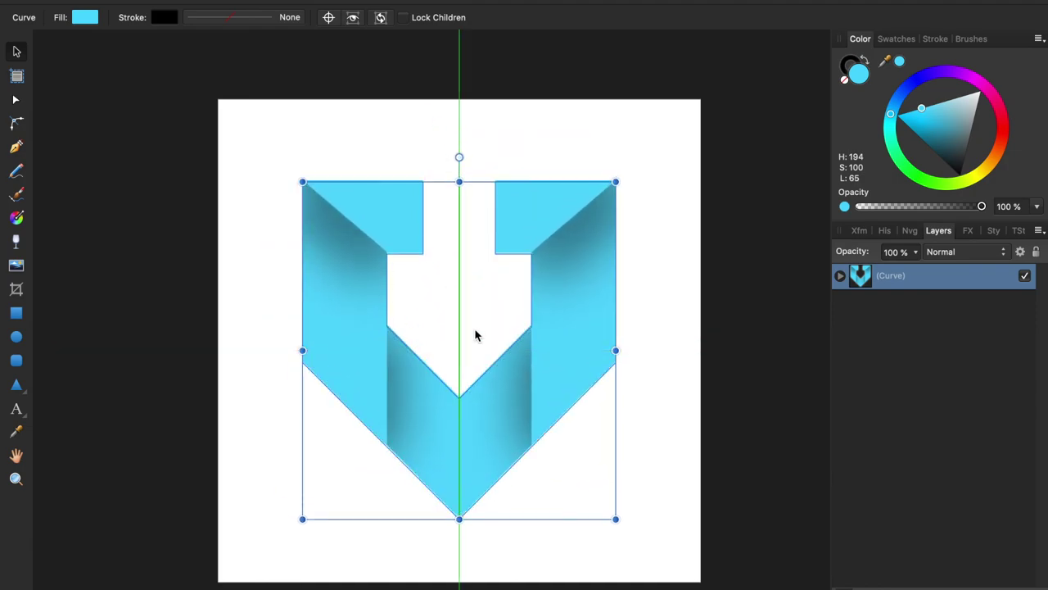